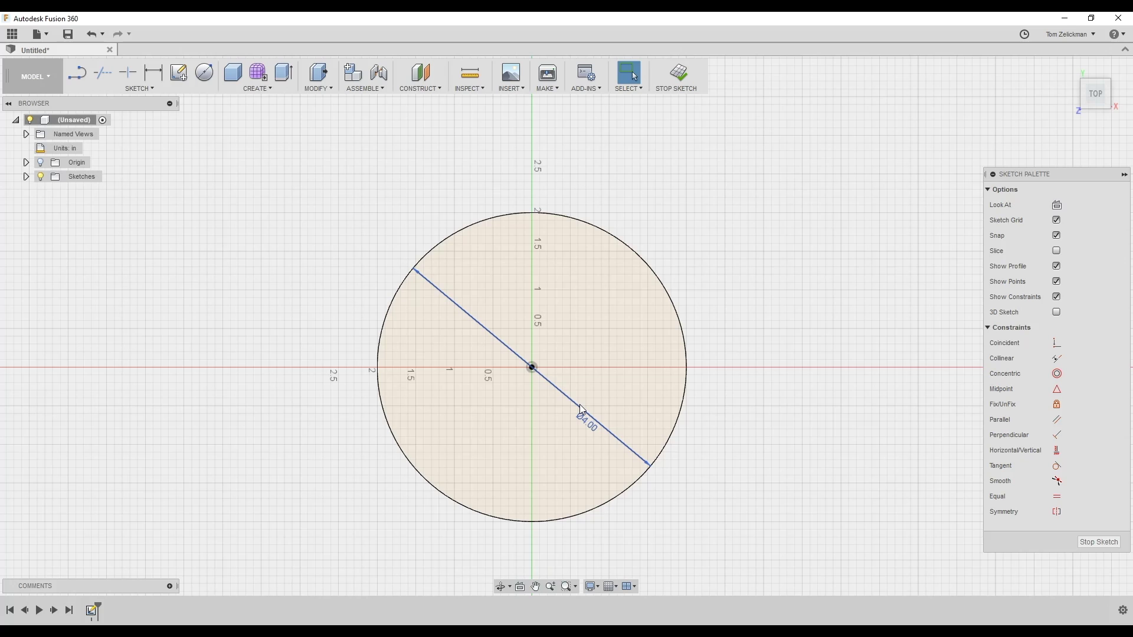
# Extrude the 4 in circle profile 0.125 in as a new body
pyautogui.rightClick(756, 306)
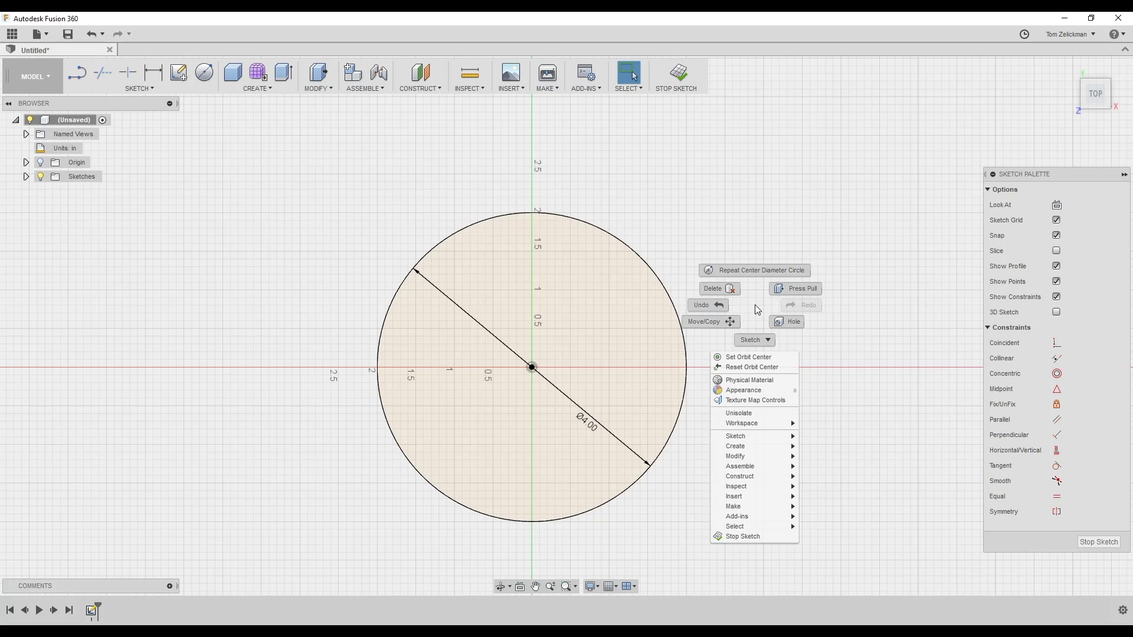
pyautogui.click(791, 289)
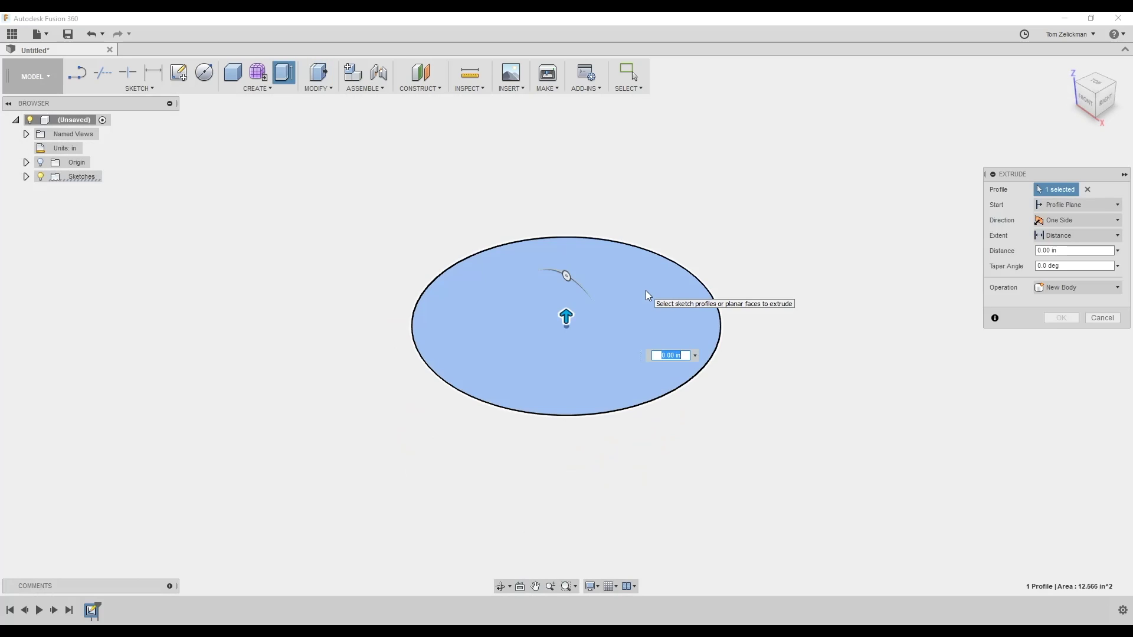
pyautogui.write('0.125')
pyautogui.press('Return')
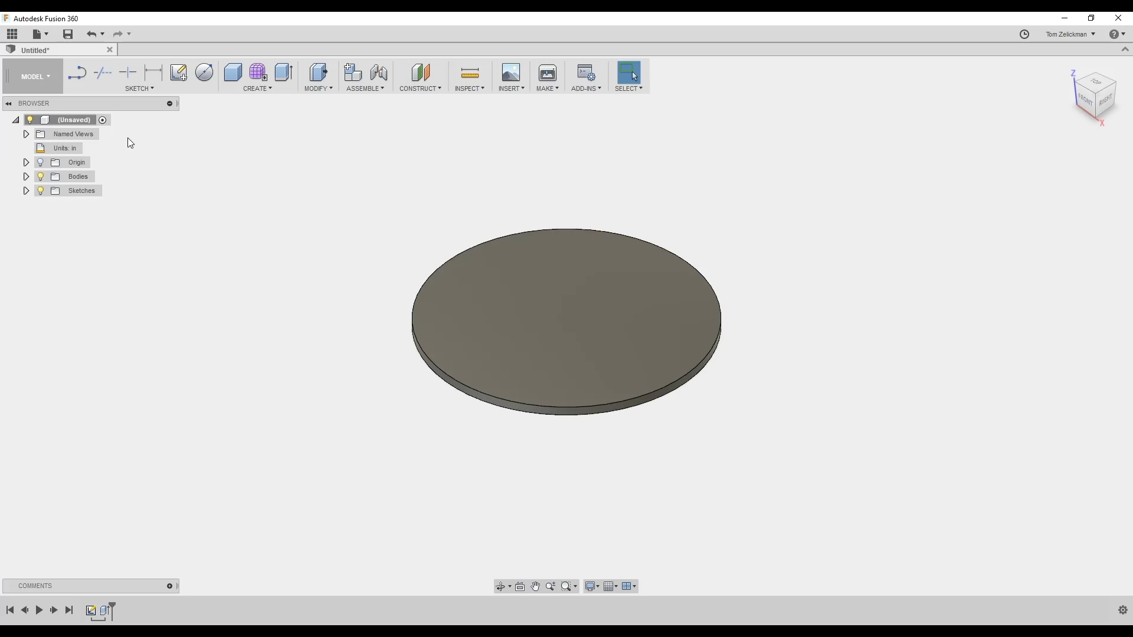
# Switch to the CAM workspace and start a new setup with the operation type Cutting
pyautogui.click(34, 77)
pyautogui.click(17, 203)
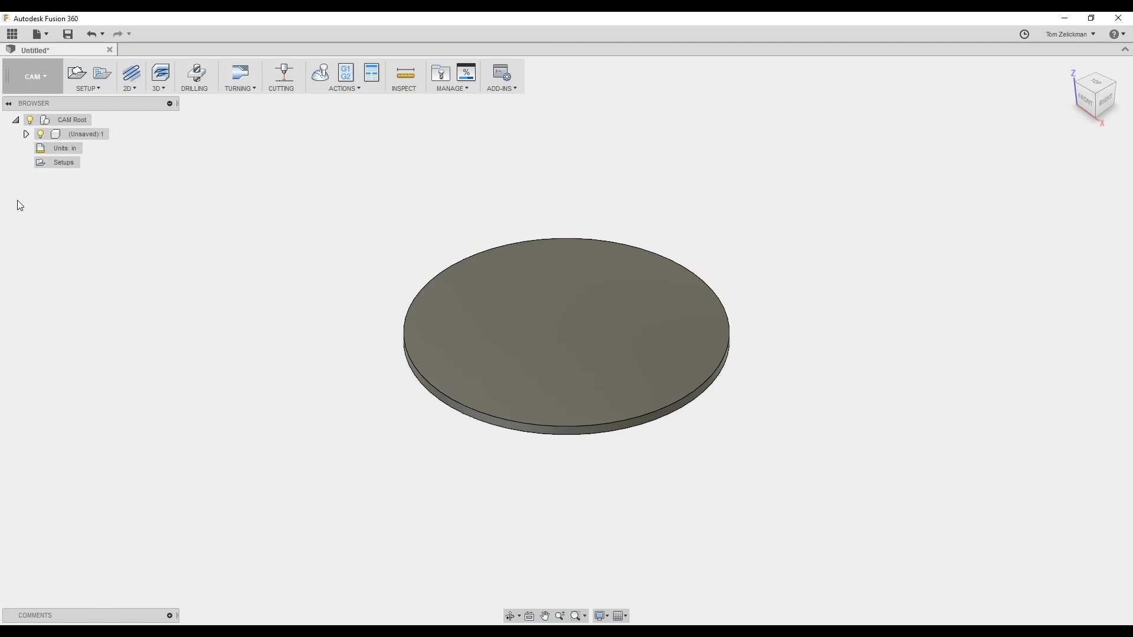
pyautogui.click(72, 75)
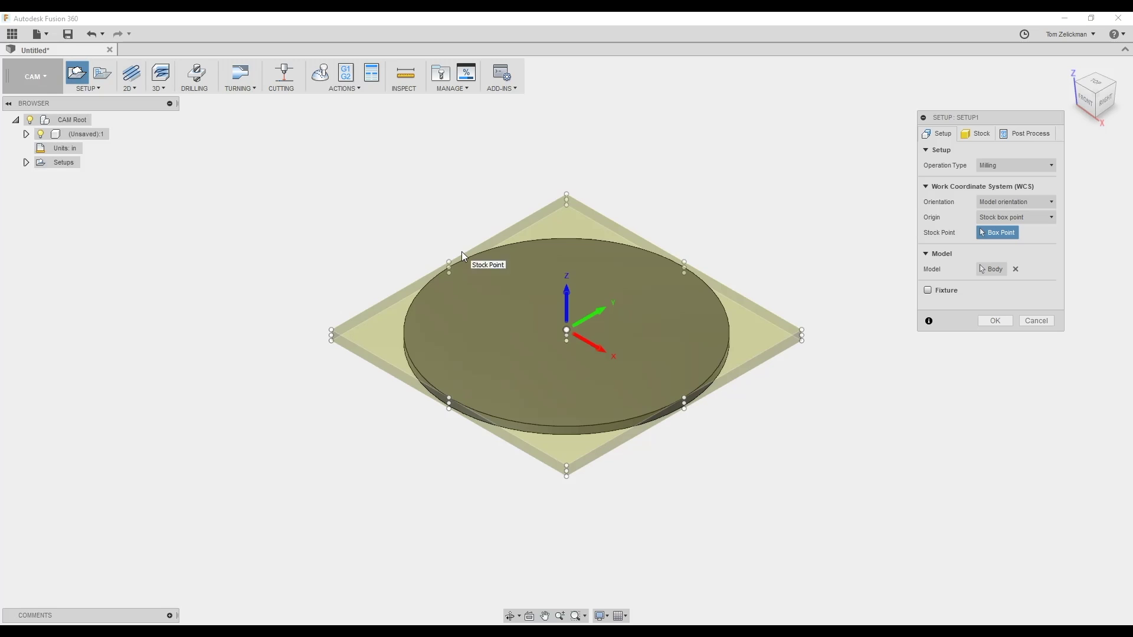
pyautogui.click(1010, 165)
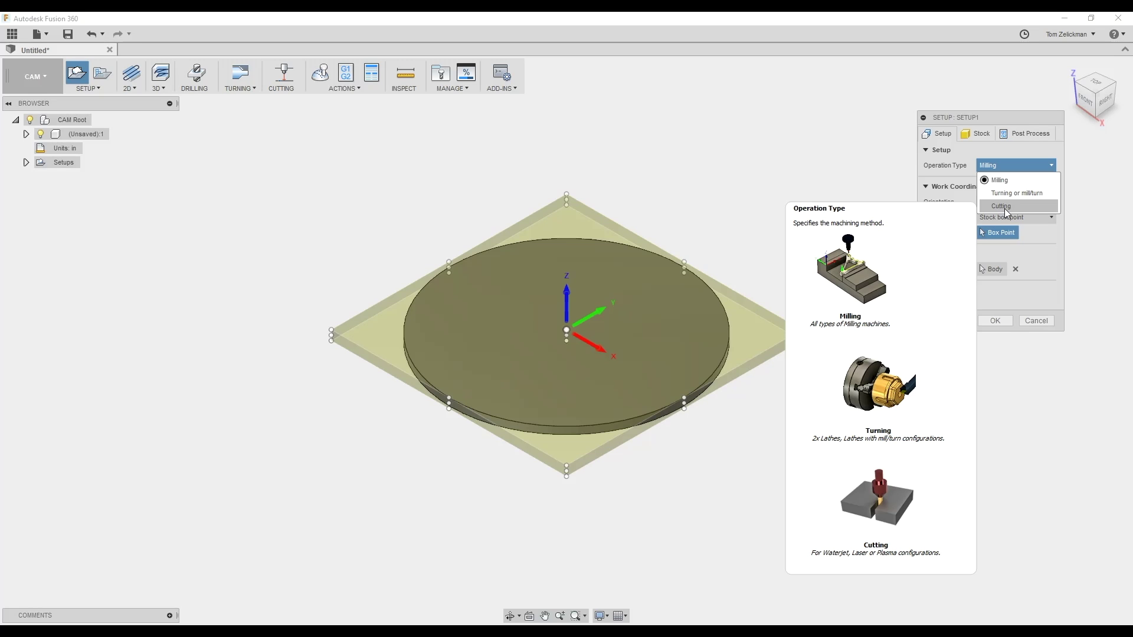
pyautogui.click(1004, 207)
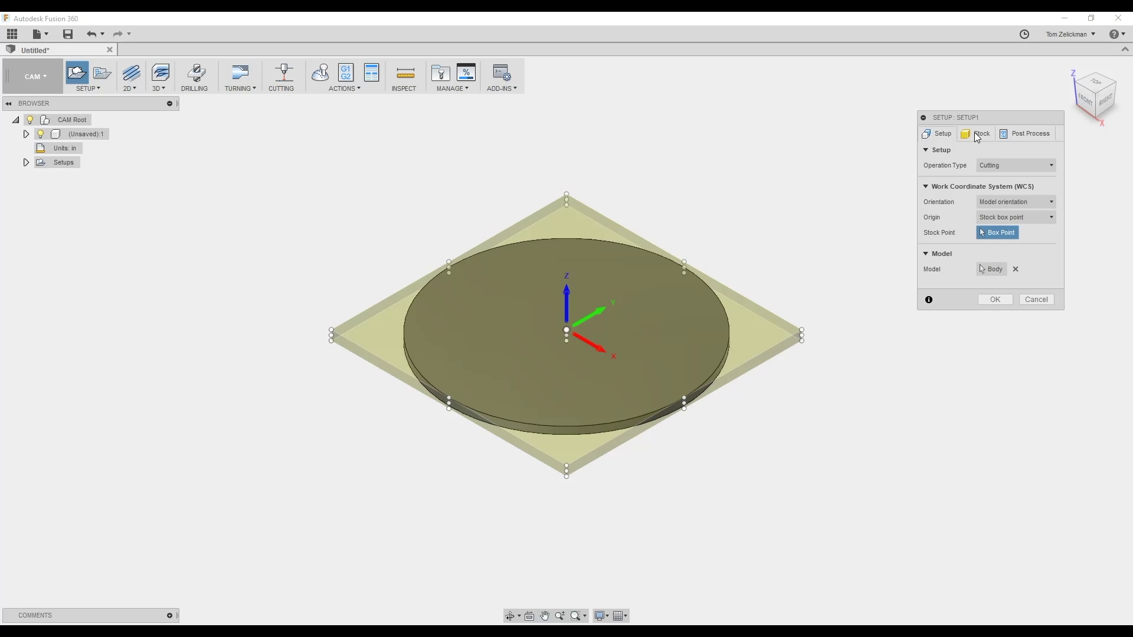
# Define the setup's stock as a fixed size box 12 in wide, 12 in deep and 0.125 in high, and finish the setup
pyautogui.click(977, 135)
pyautogui.click(1023, 166)
pyautogui.click(1024, 180)
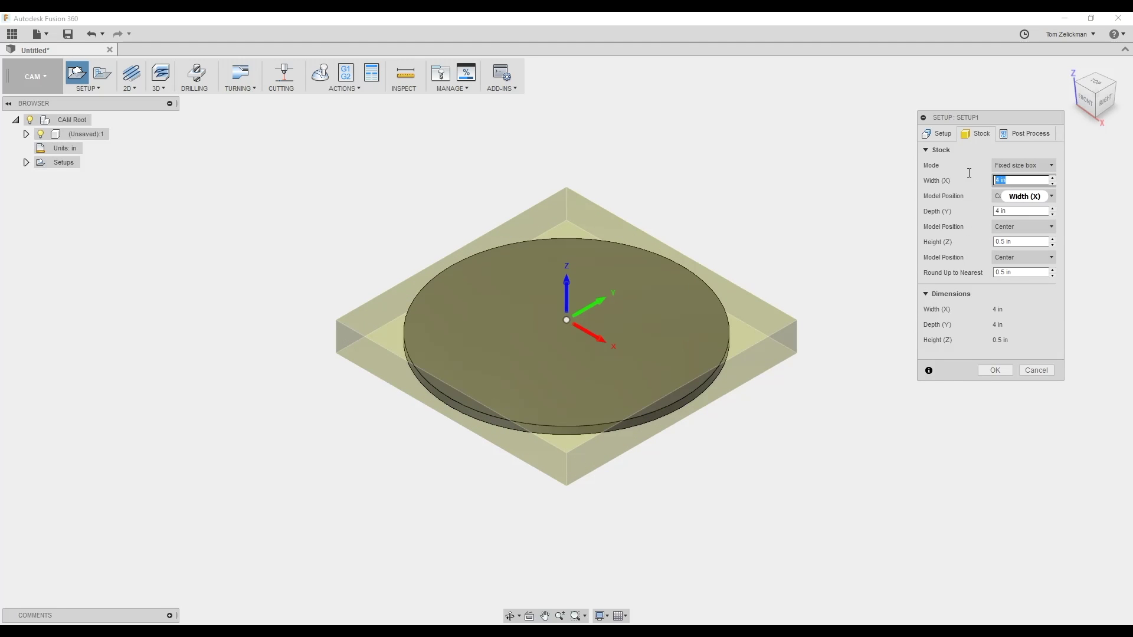
pyautogui.write('12')
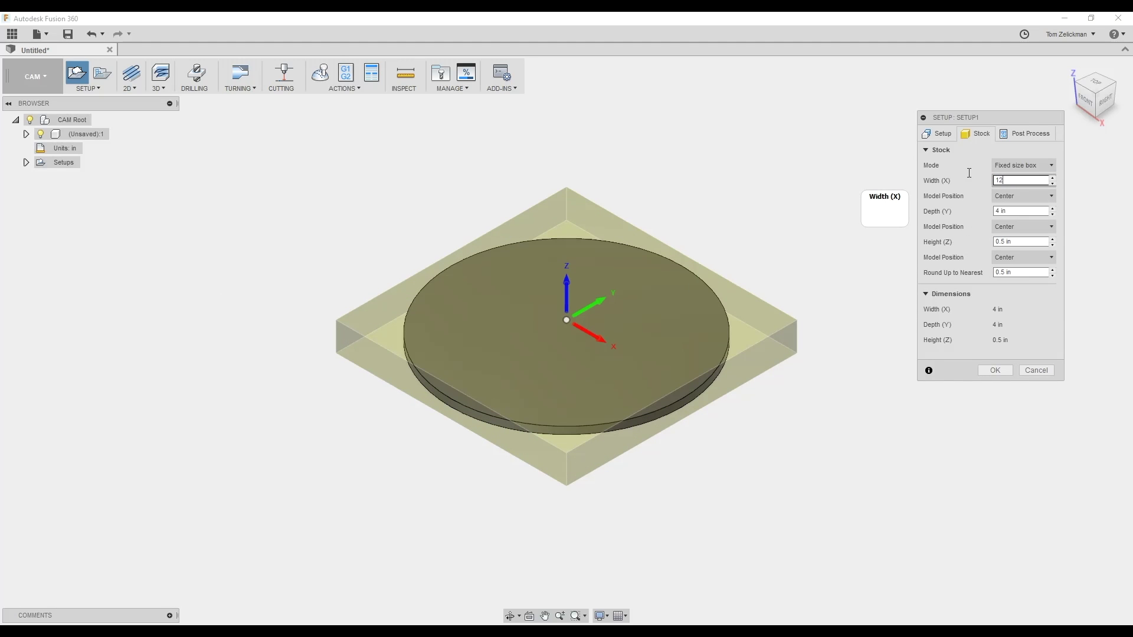
pyautogui.press('Tab')
pyautogui.write('12')
pyautogui.press('Tab')
pyautogui.press('BackSpace')
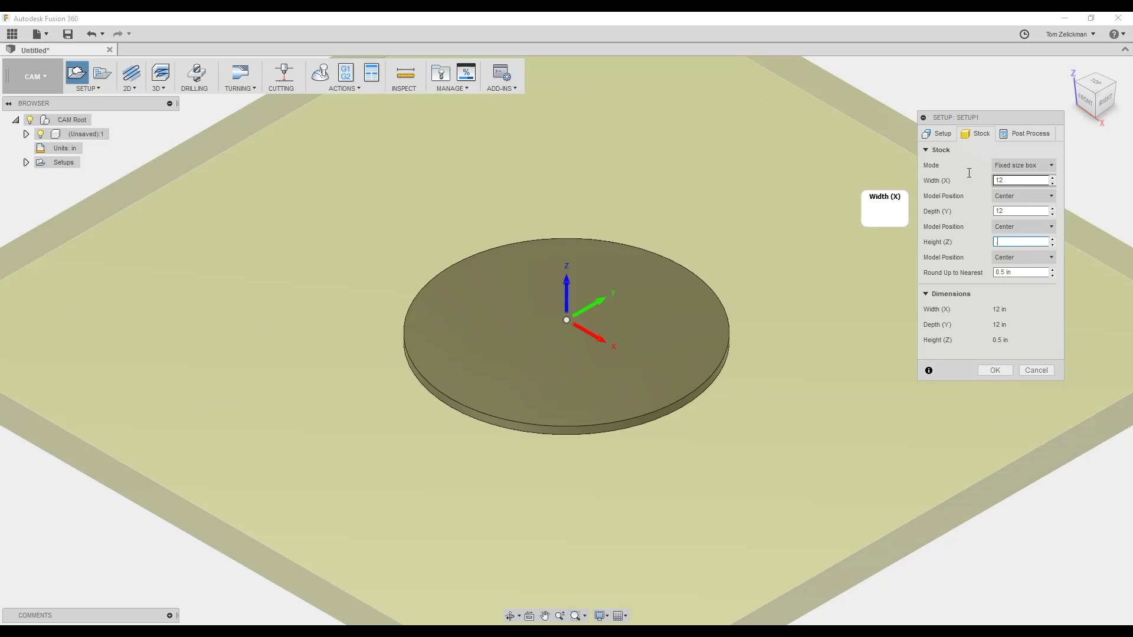
pyautogui.write('.125')
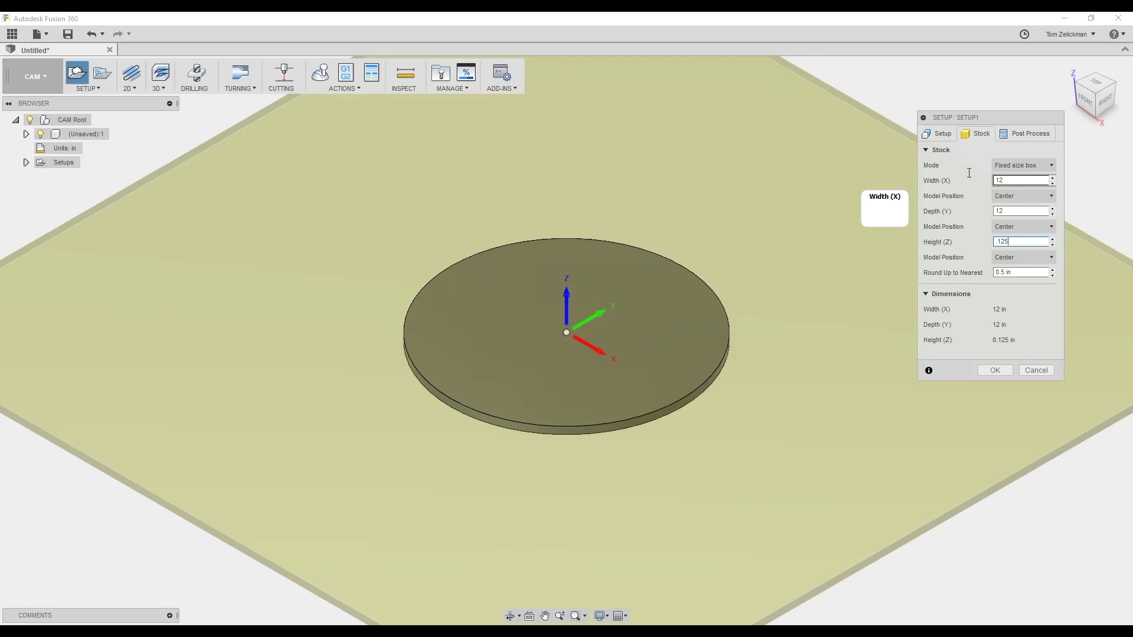
pyautogui.press('Return')
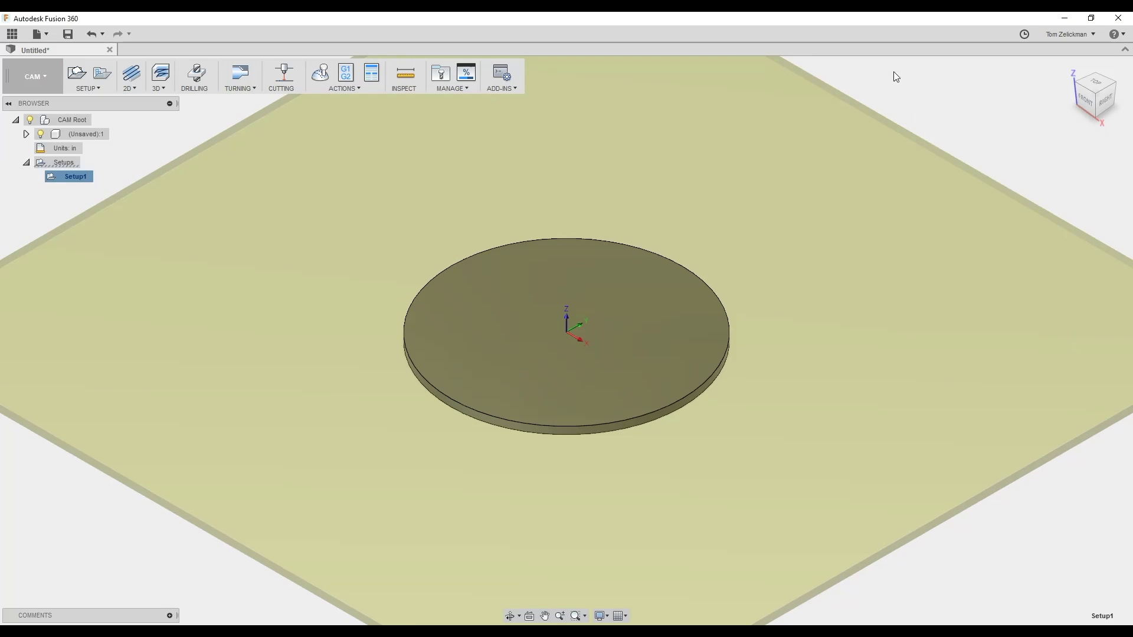
# Start a 2D Profile cutting operation using the Ø0.04" plasma cutter from Sample Profile Tools (Inch), keeping the Through - auto cutting mode
pyautogui.scroll(-3, 751, 289)
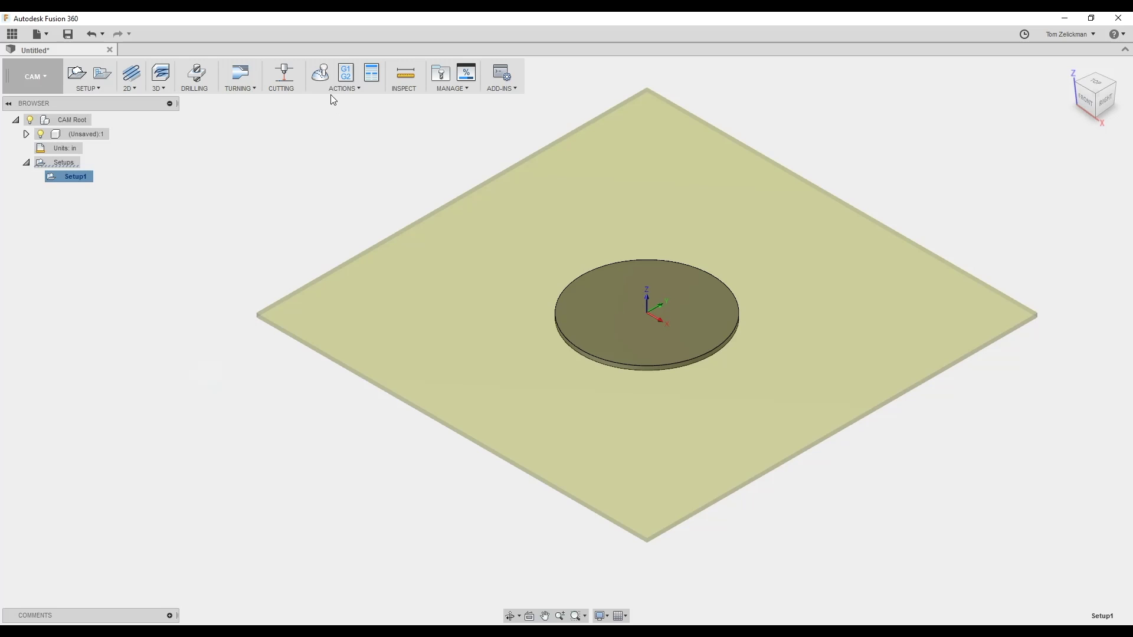
pyautogui.click(282, 76)
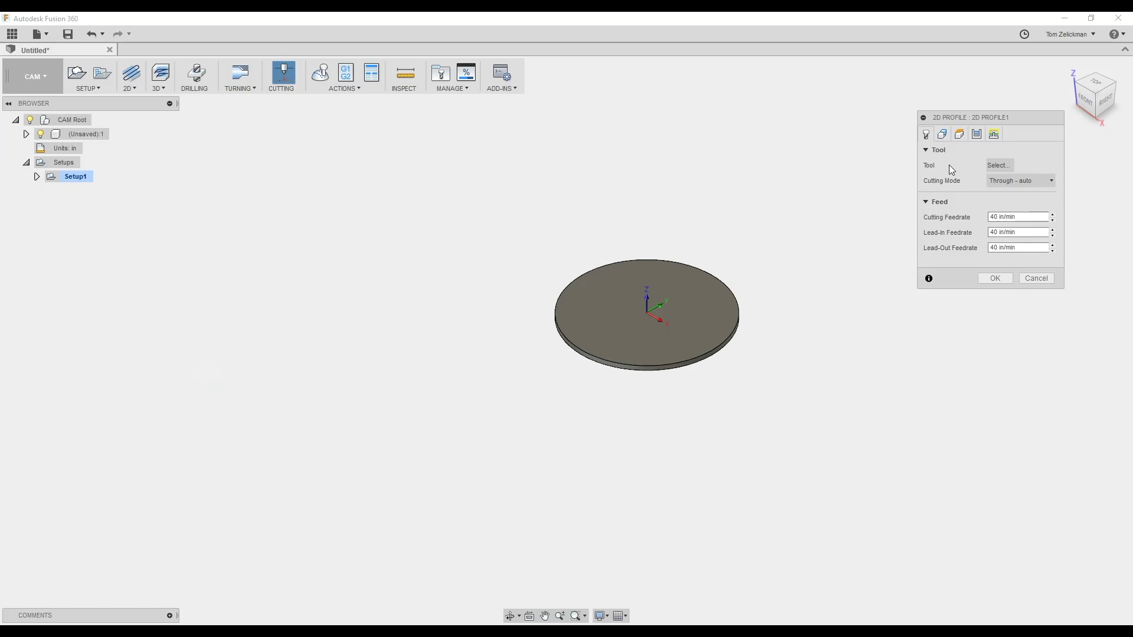
pyautogui.click(1000, 166)
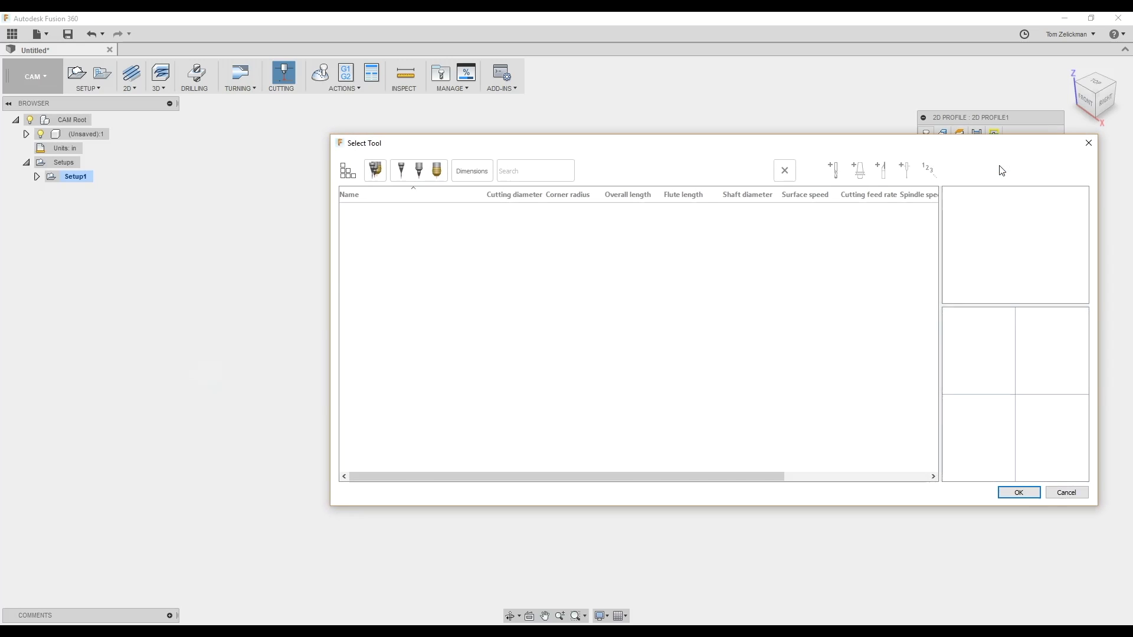
pyautogui.click(401, 171)
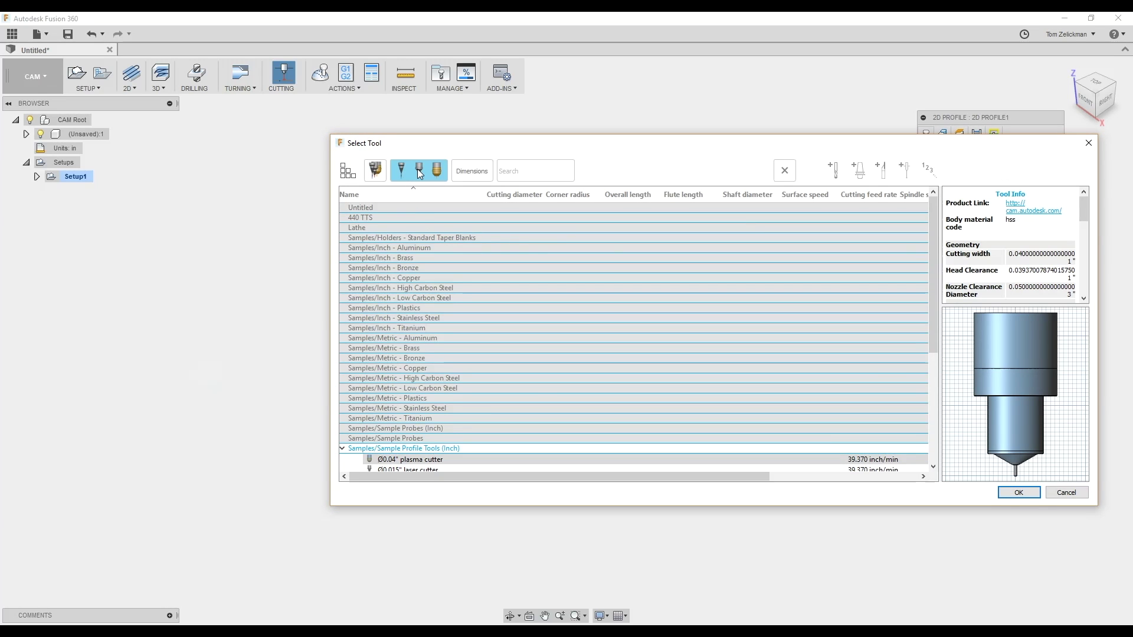
pyautogui.scroll(-3, 539, 384)
pyautogui.click(466, 369)
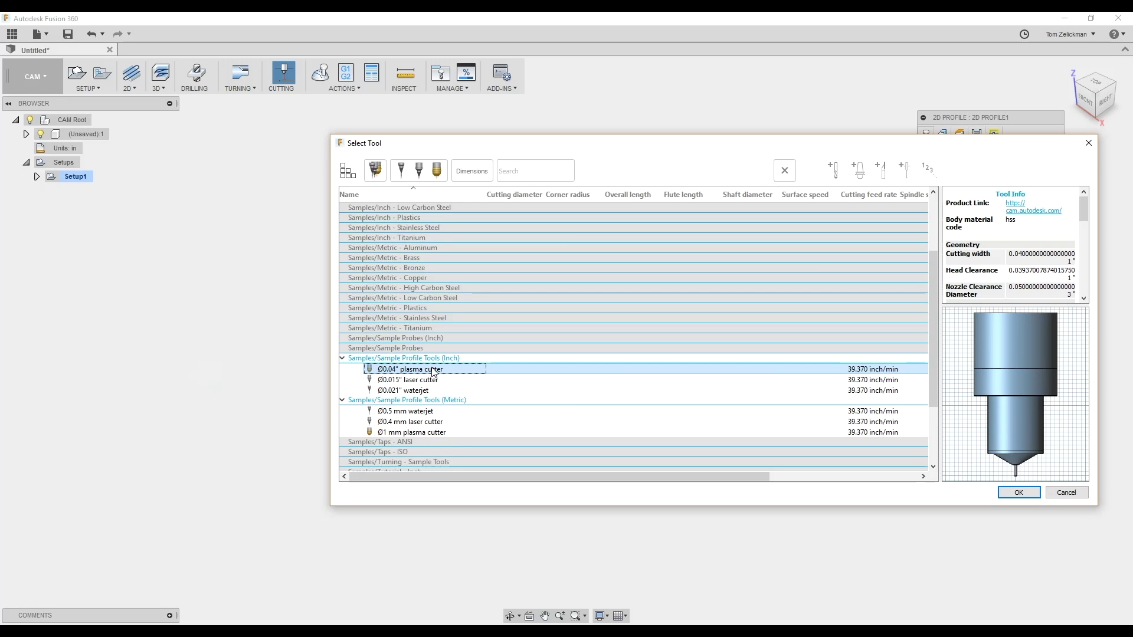
pyautogui.click(1021, 494)
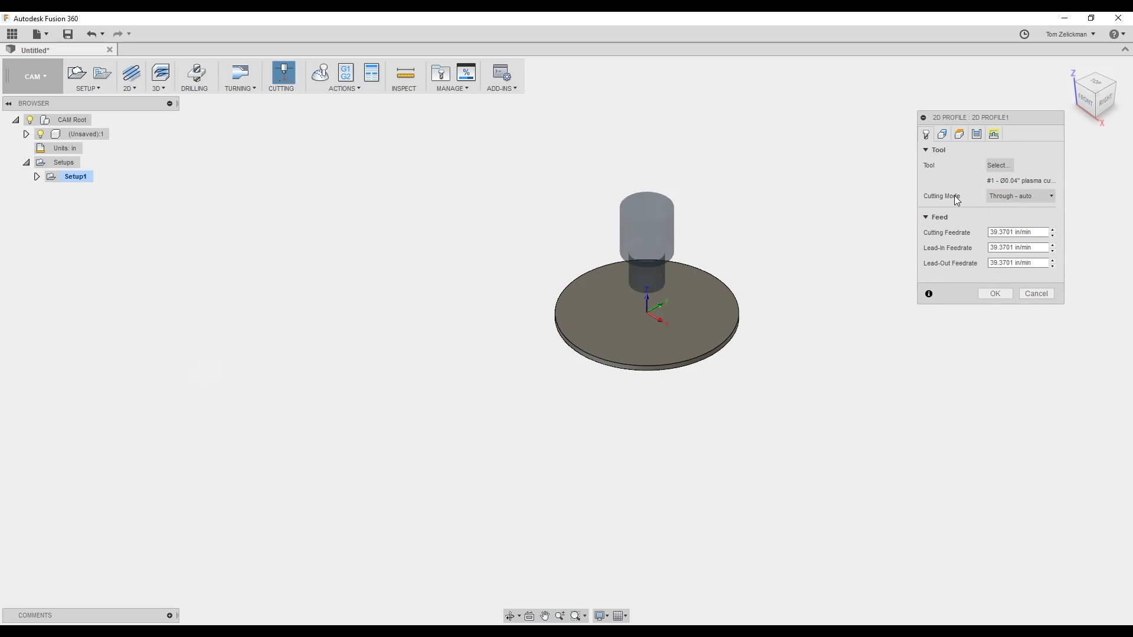
pyautogui.click(1022, 200)
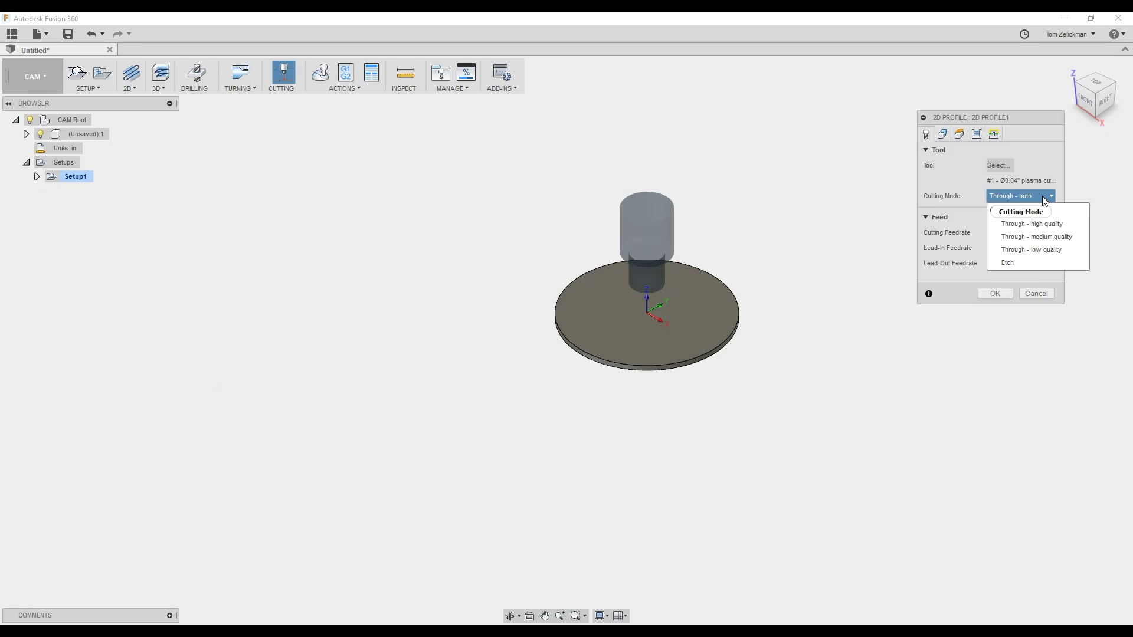
pyautogui.click(949, 197)
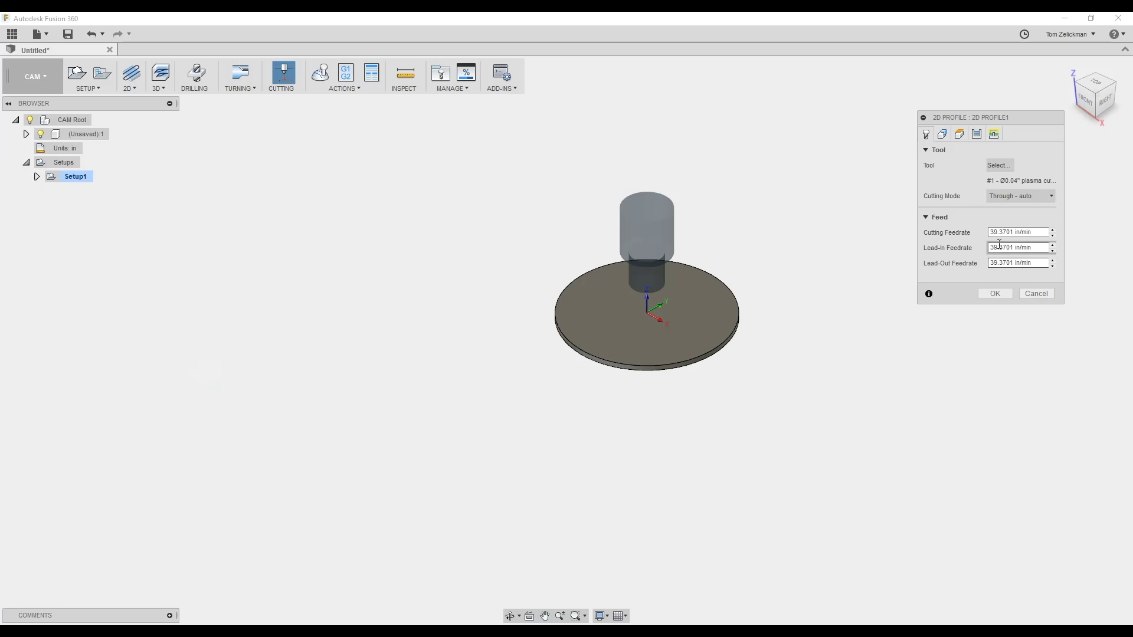
# Select the disc's top outer edge as the cutting contour, with the direction arrow on the outside
pyautogui.click(943, 136)
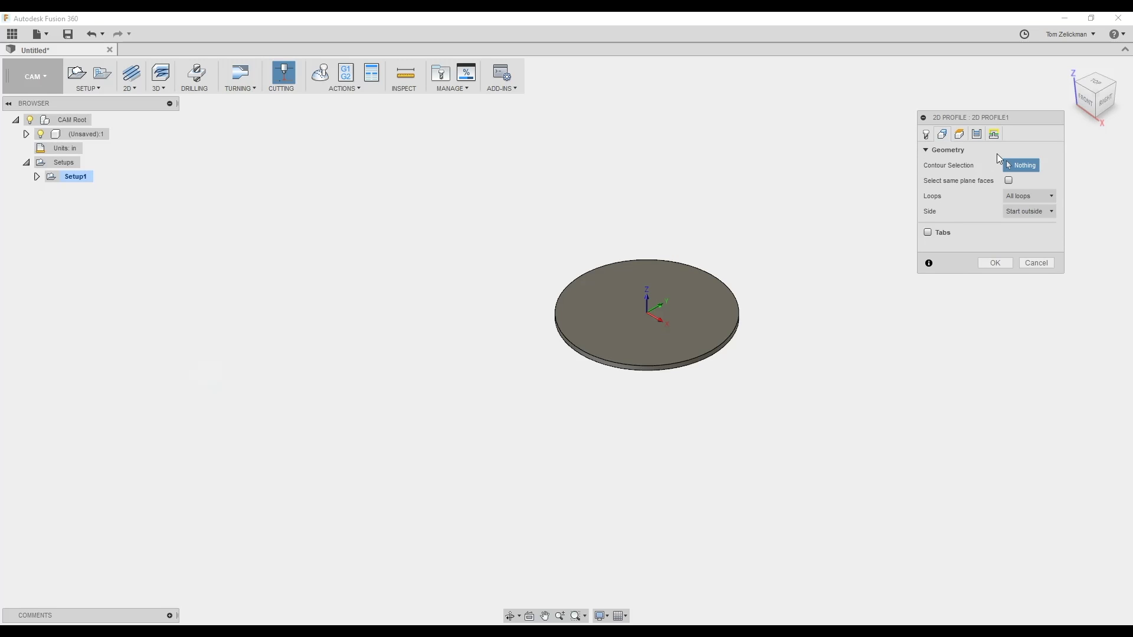
pyautogui.click(701, 272)
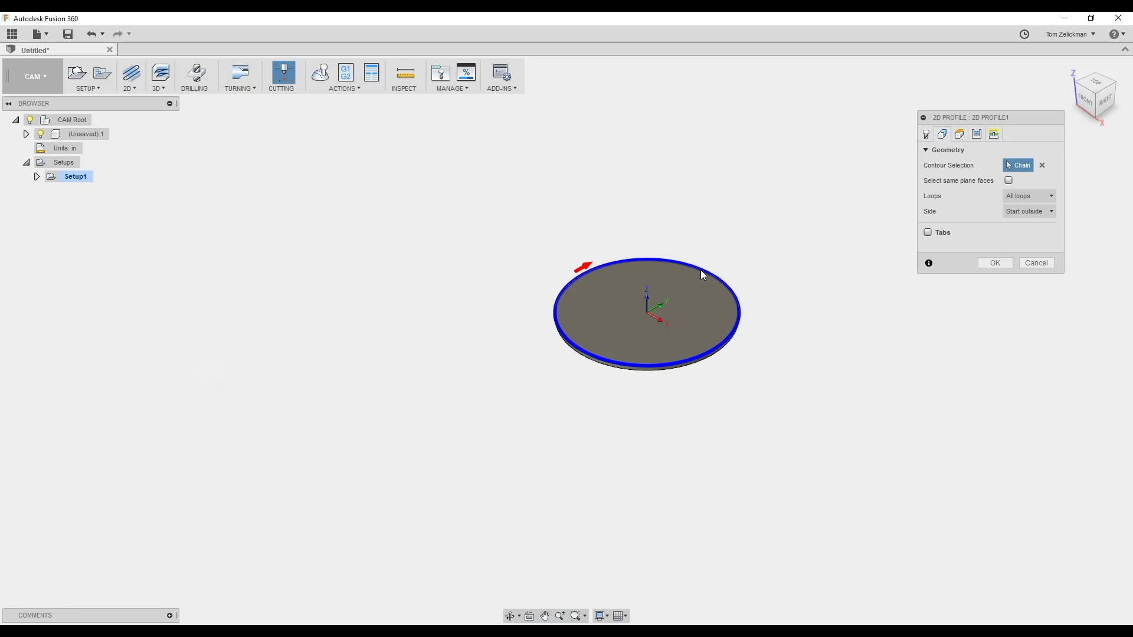
pyautogui.click(585, 268)
pyautogui.click(582, 273)
pyautogui.click(1027, 211)
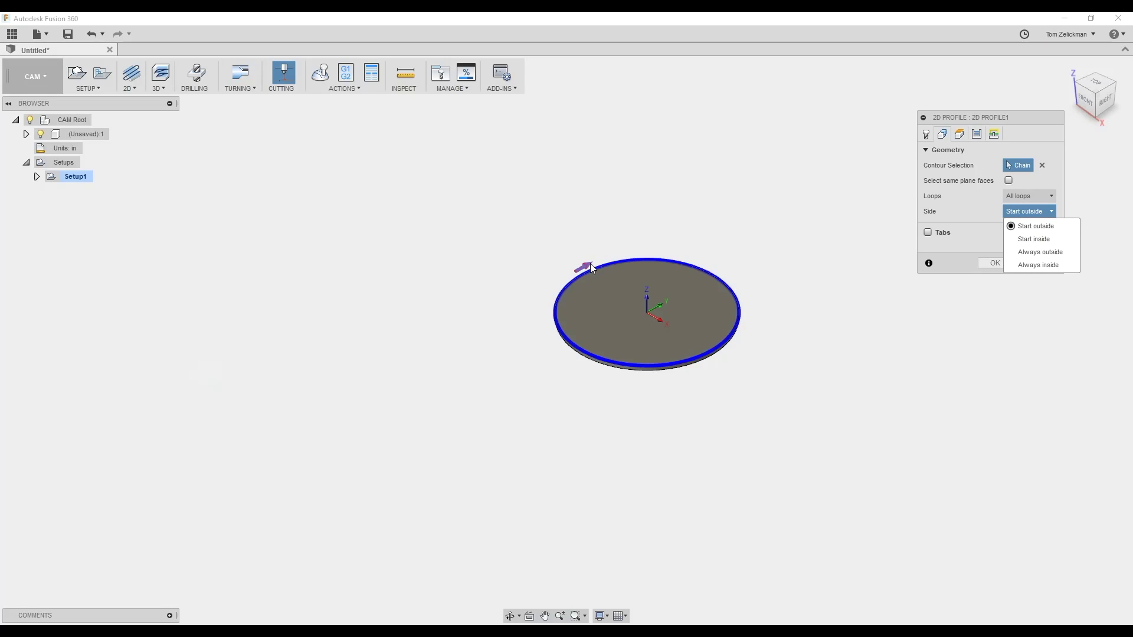
pyautogui.click(968, 208)
pyautogui.click(927, 232)
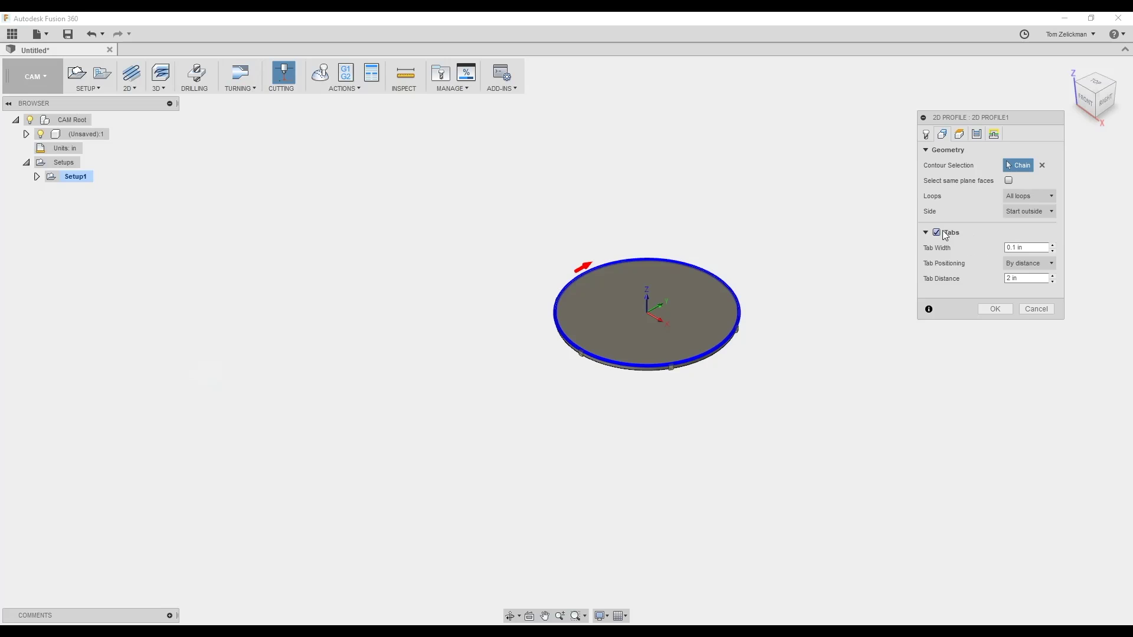
pyautogui.click(944, 232)
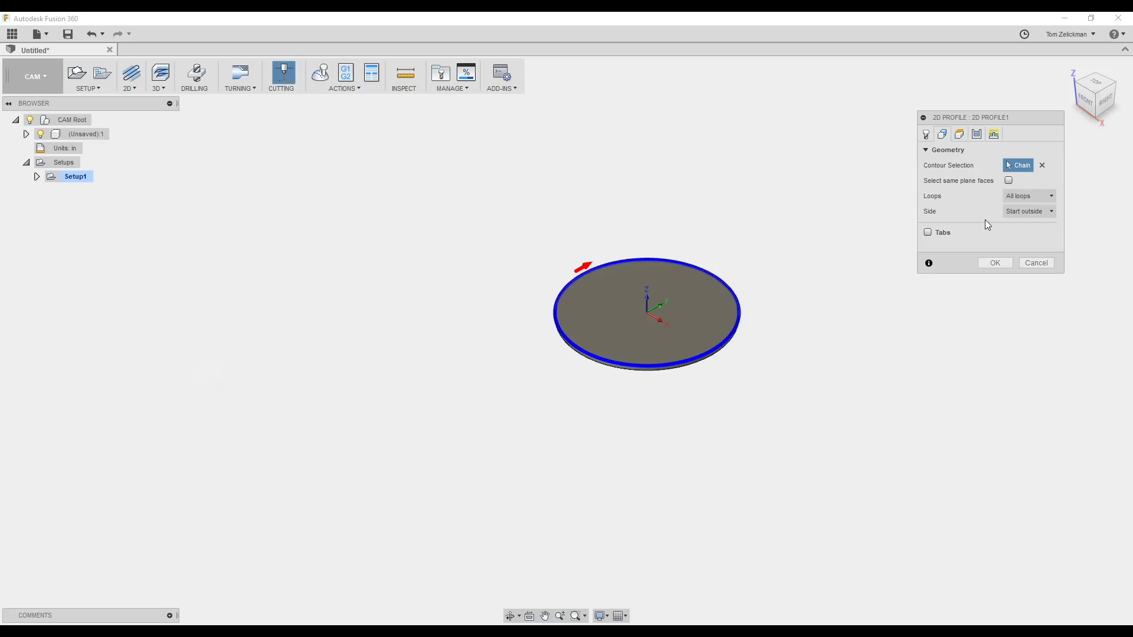
# Set the cutting operation's top height to an offset of 0.06 in from the stock top
pyautogui.click(960, 135)
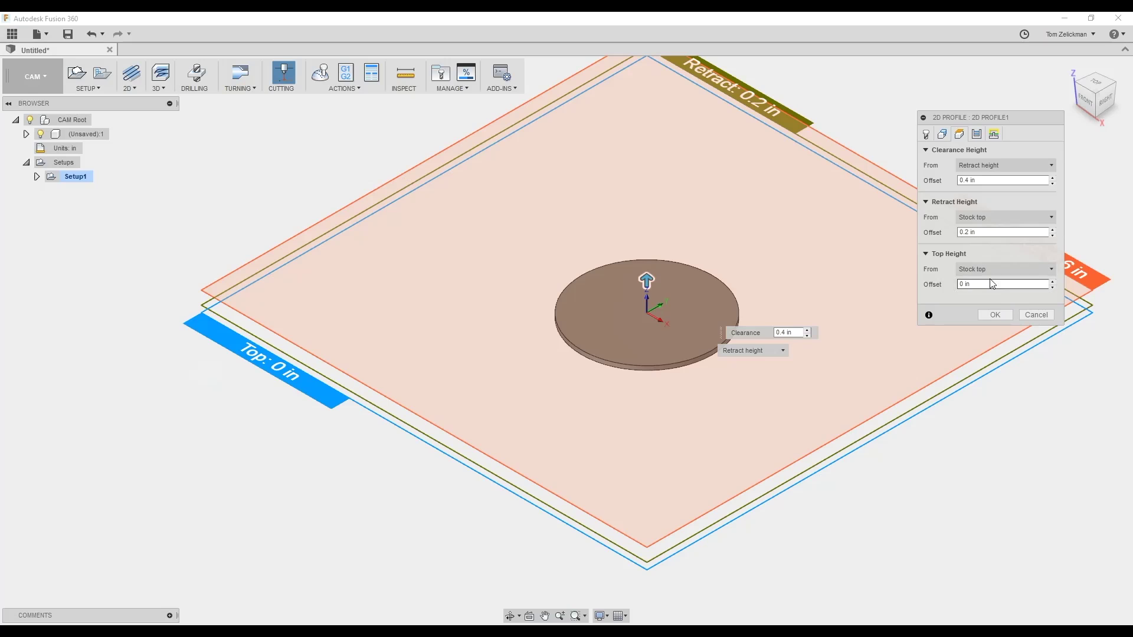
pyautogui.click(964, 284)
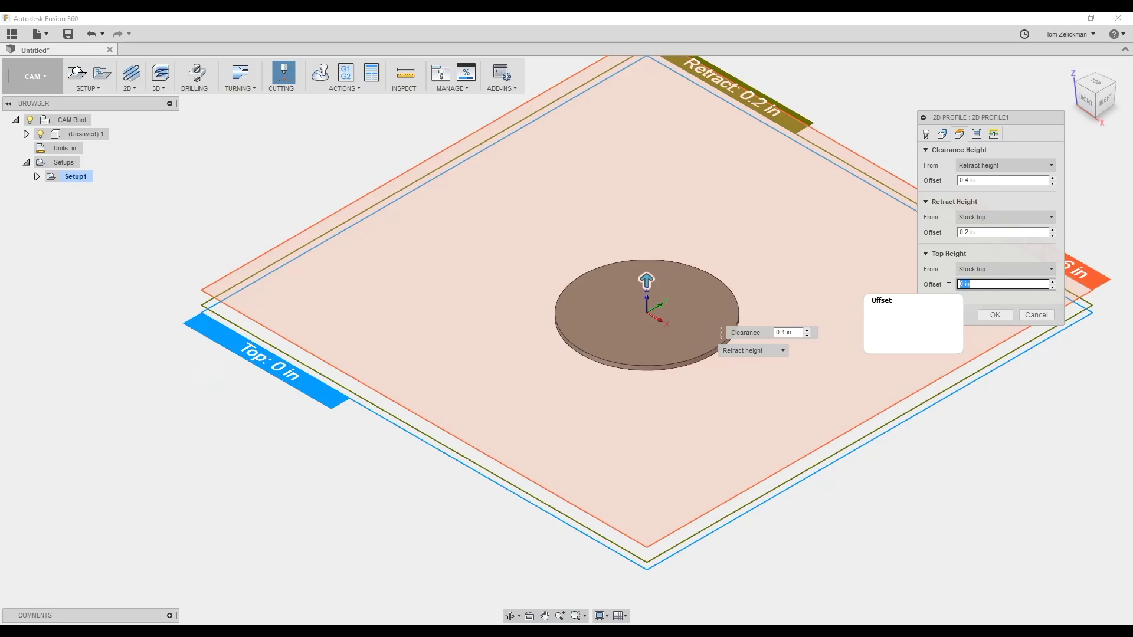
pyautogui.moveTo(983, 283); pyautogui.dragTo(944, 289)
pyautogui.write('.06')
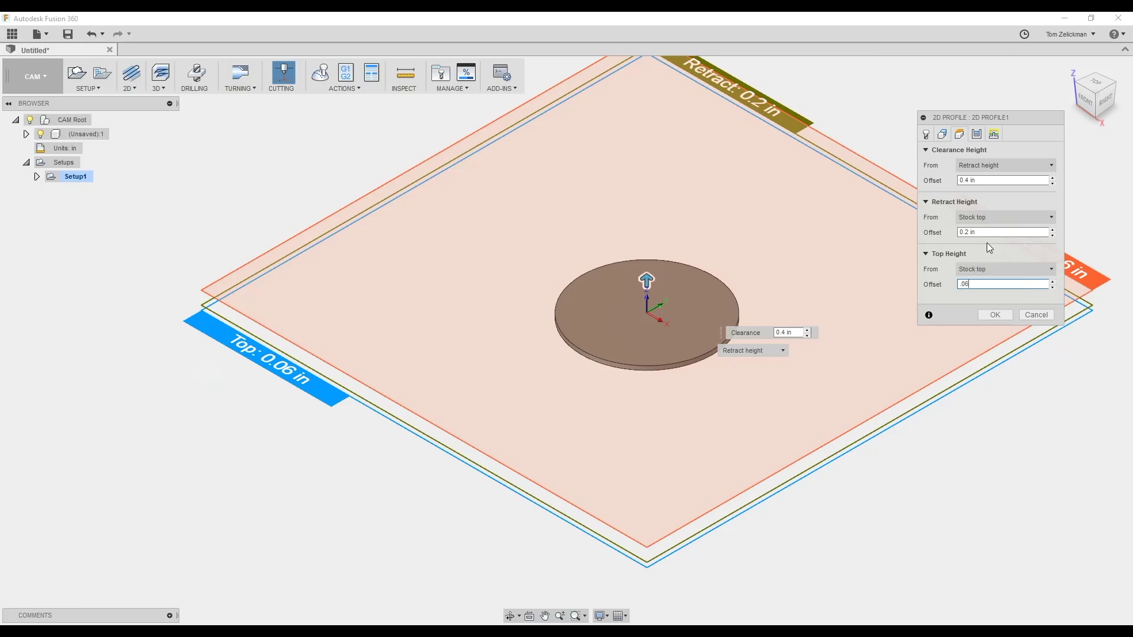
# Set both the lead-in radius and the lead-in distance of the 2D profile to 0.25 in
pyautogui.click(978, 135)
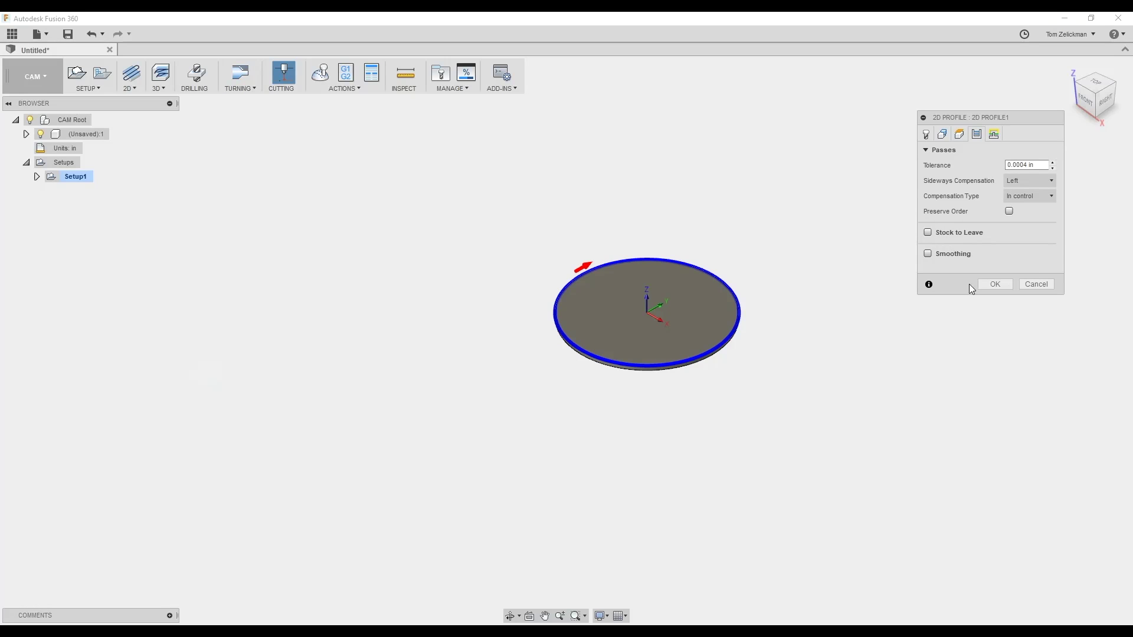
pyautogui.click(993, 134)
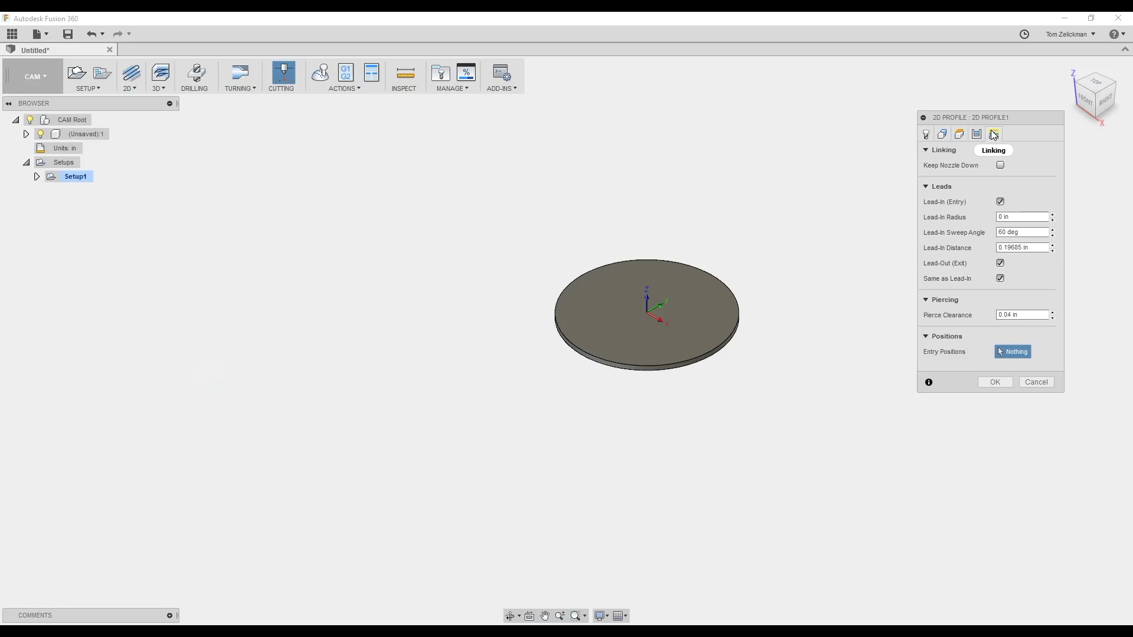
pyautogui.click(1000, 217)
pyautogui.write('.125')
pyautogui.press('Tab')
pyautogui.press('Tab')
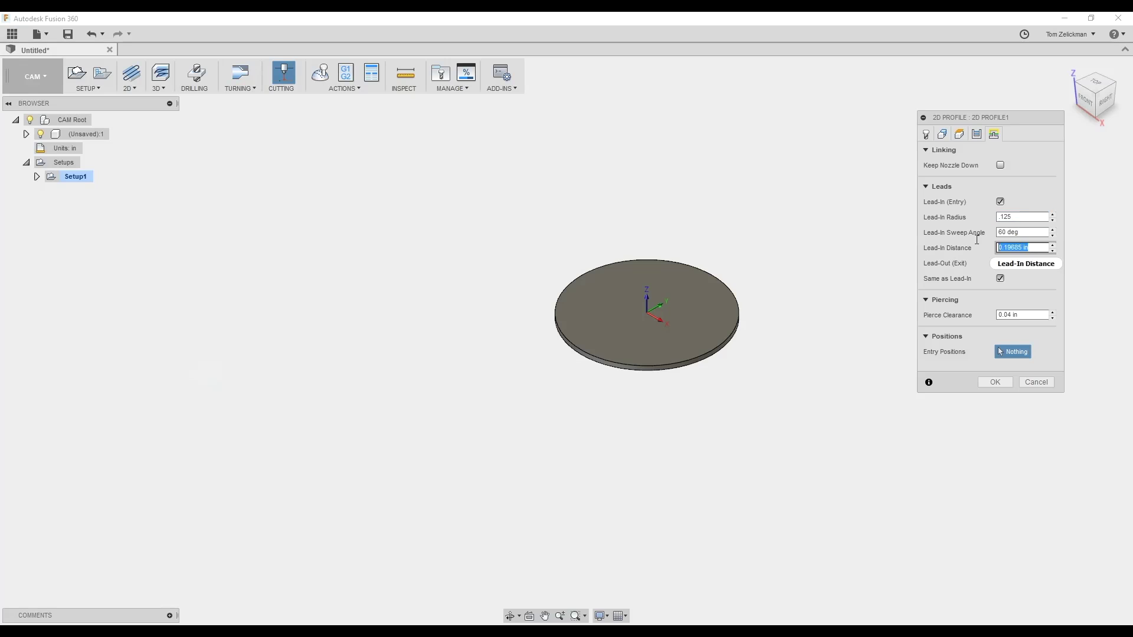
pyautogui.write('.2')
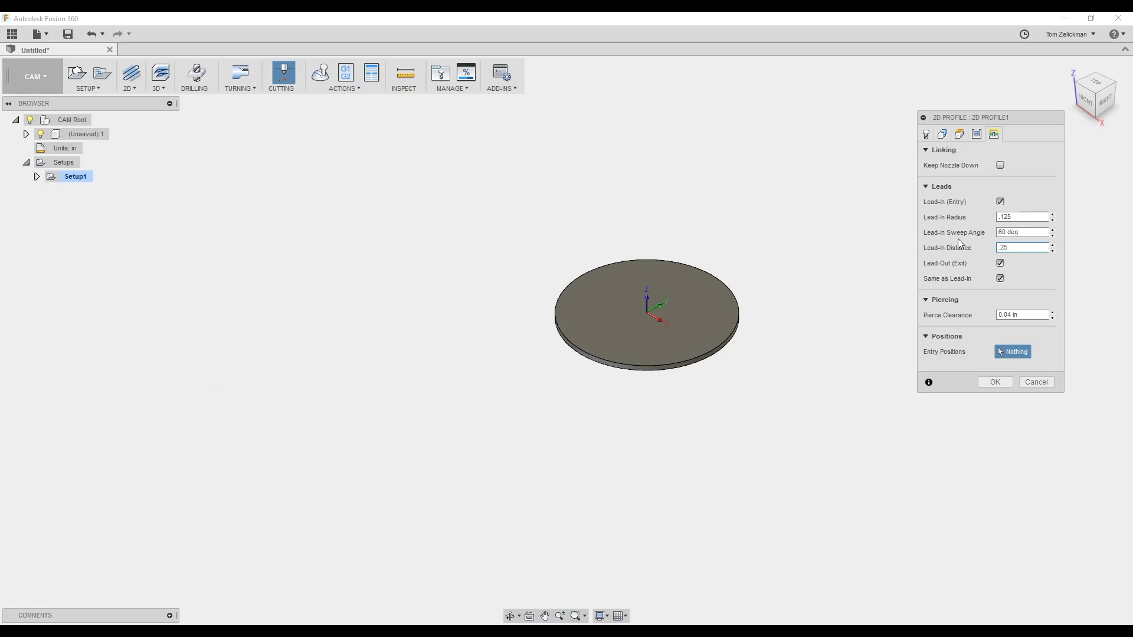
pyautogui.write('5')
pyautogui.hotkey('shift', 'Tab')
pyautogui.hotkey('shift', 'Tab')
pyautogui.write('.25')
# Place the entry position on the disc's front edge and generate the 2D profile toolpath
pyautogui.click(615, 363)
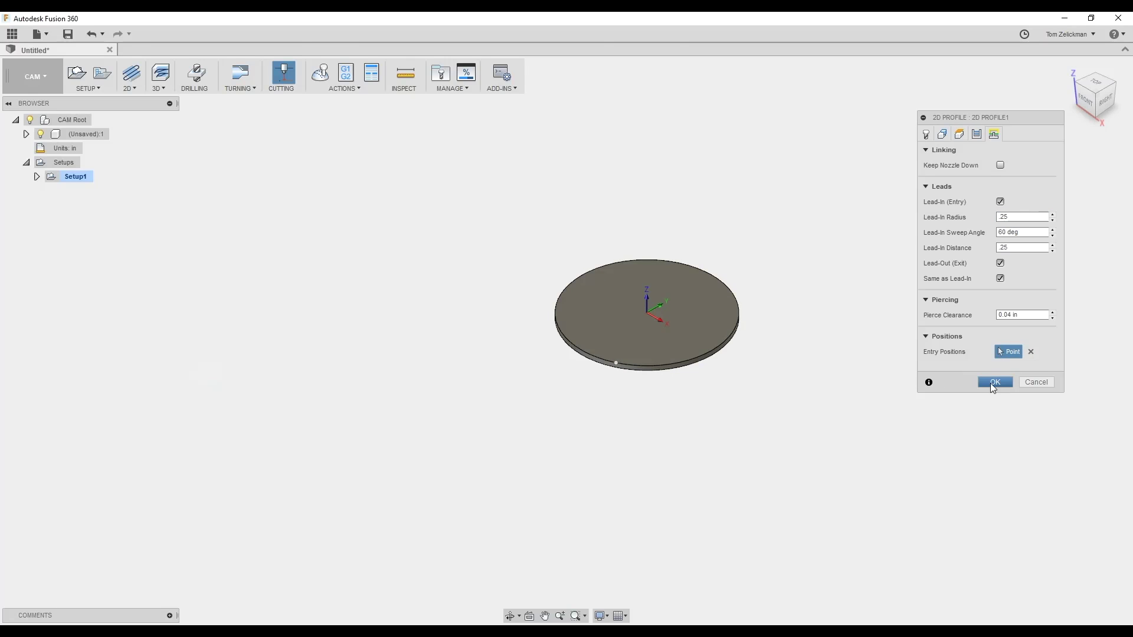
pyautogui.click(990, 383)
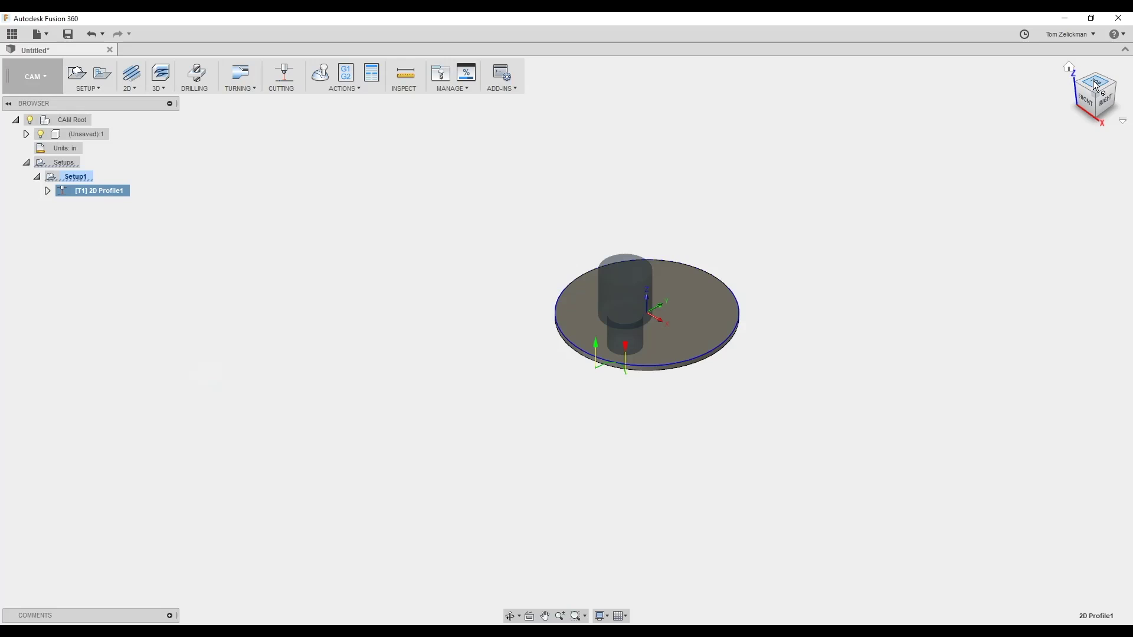
pyautogui.scroll(5, 753, 357)
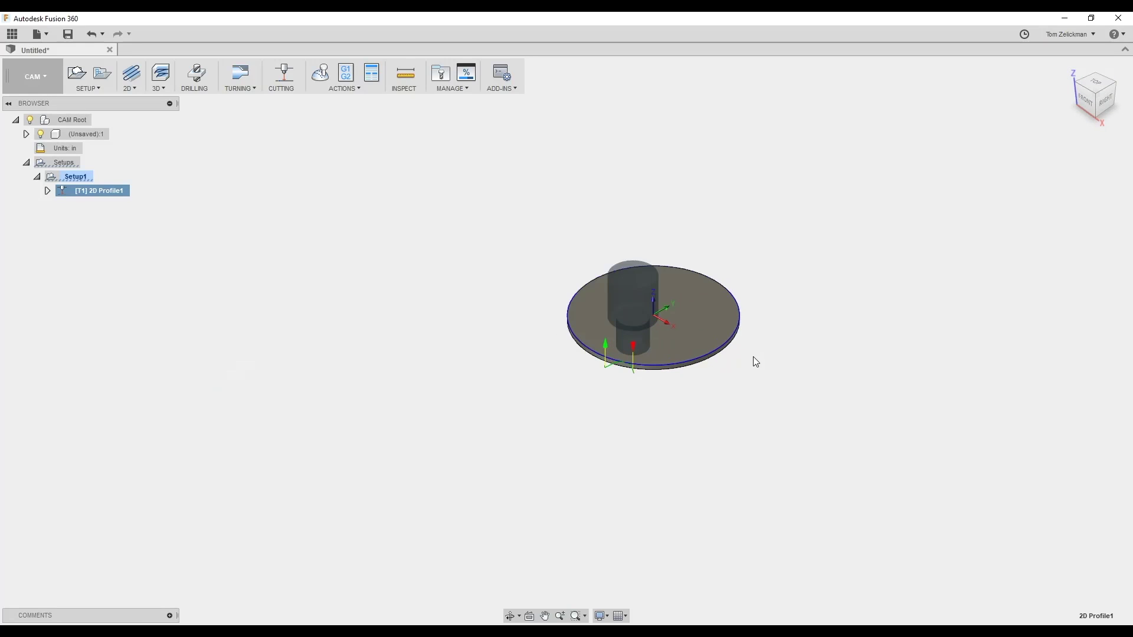
# Start post-processing the 2D Profile1 operation of Setup1
pyautogui.click(1095, 81)
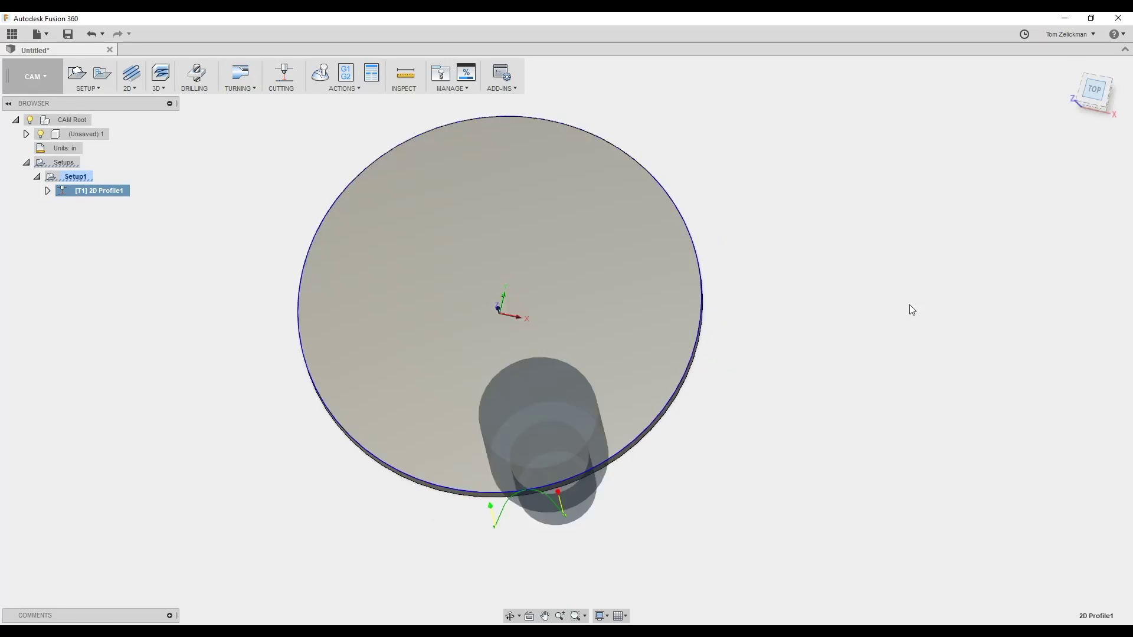
pyautogui.moveTo(837, 350); pyautogui.dragTo(966, 347, button='middle')
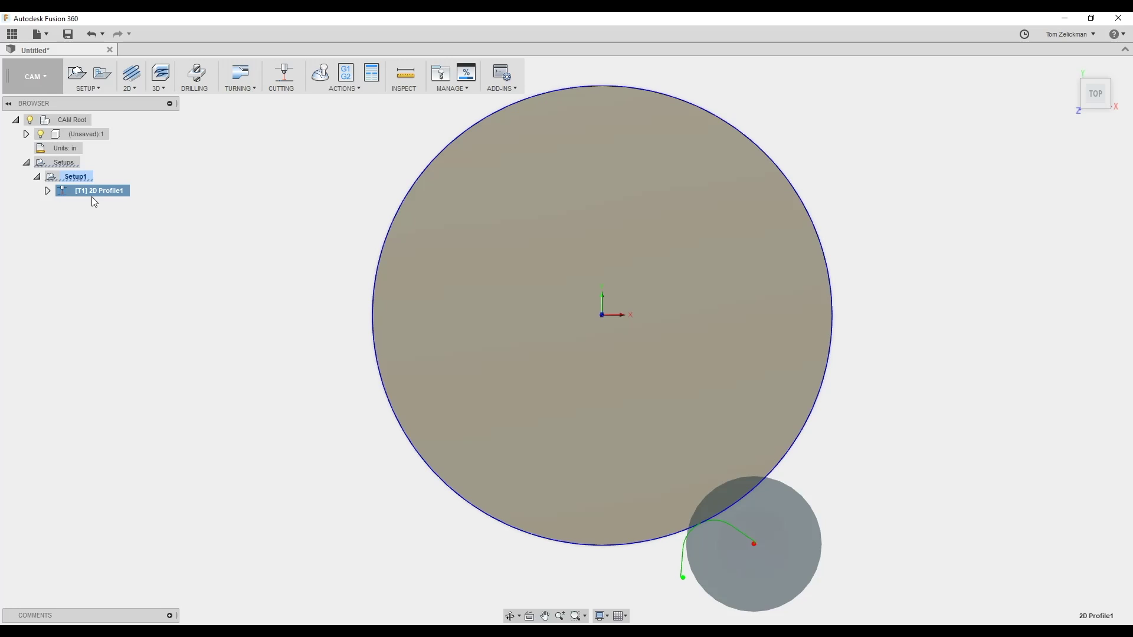
pyautogui.click(361, 147)
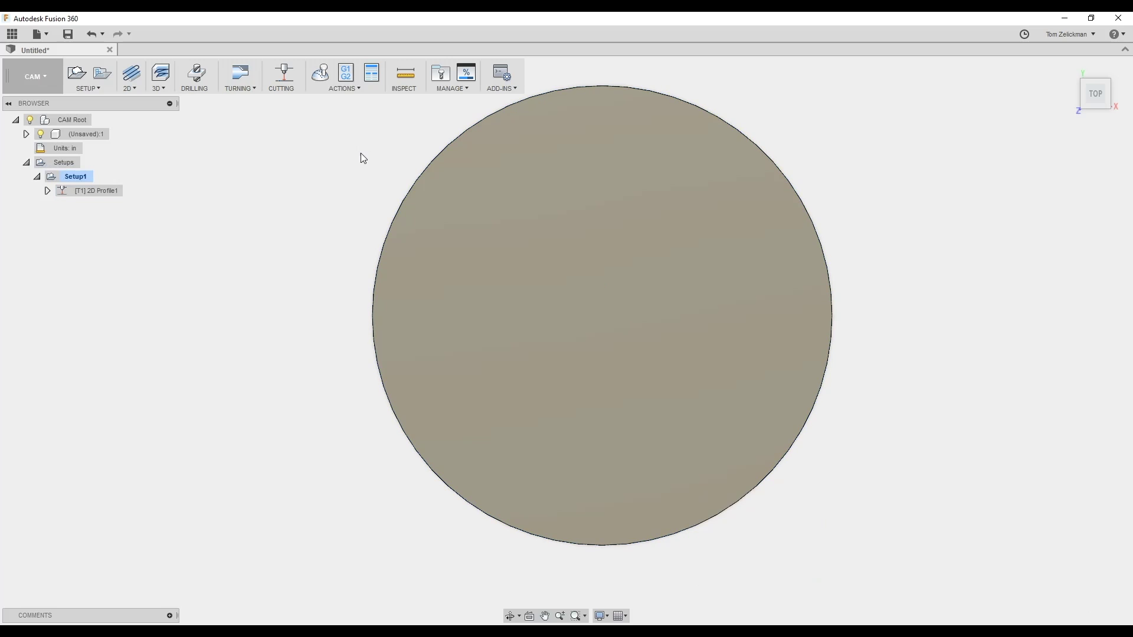
pyautogui.click(98, 190)
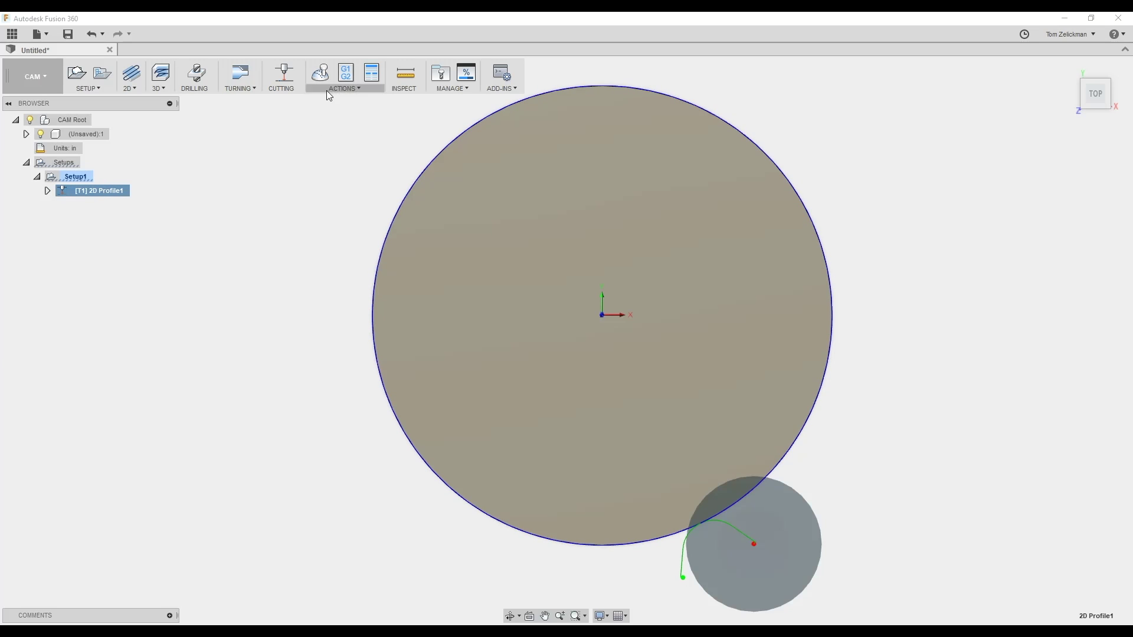
pyautogui.click(347, 74)
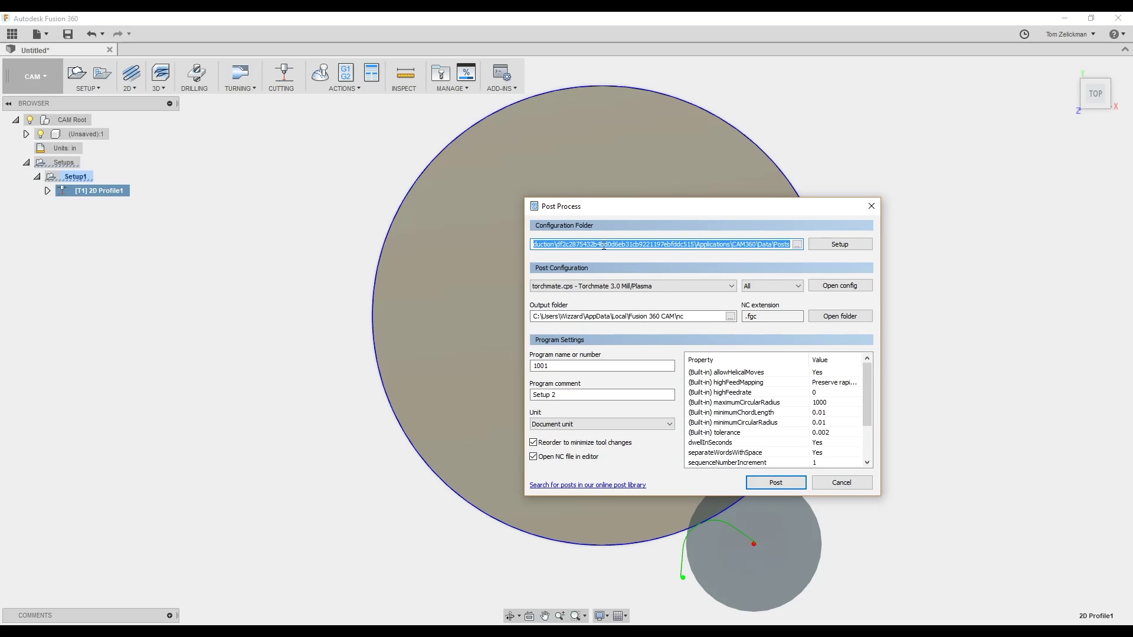
# Choose torchmate.cps - Torchmate 3.0 Mill/Plasma as the post configuration for the toolpath
pyautogui.click(678, 292)
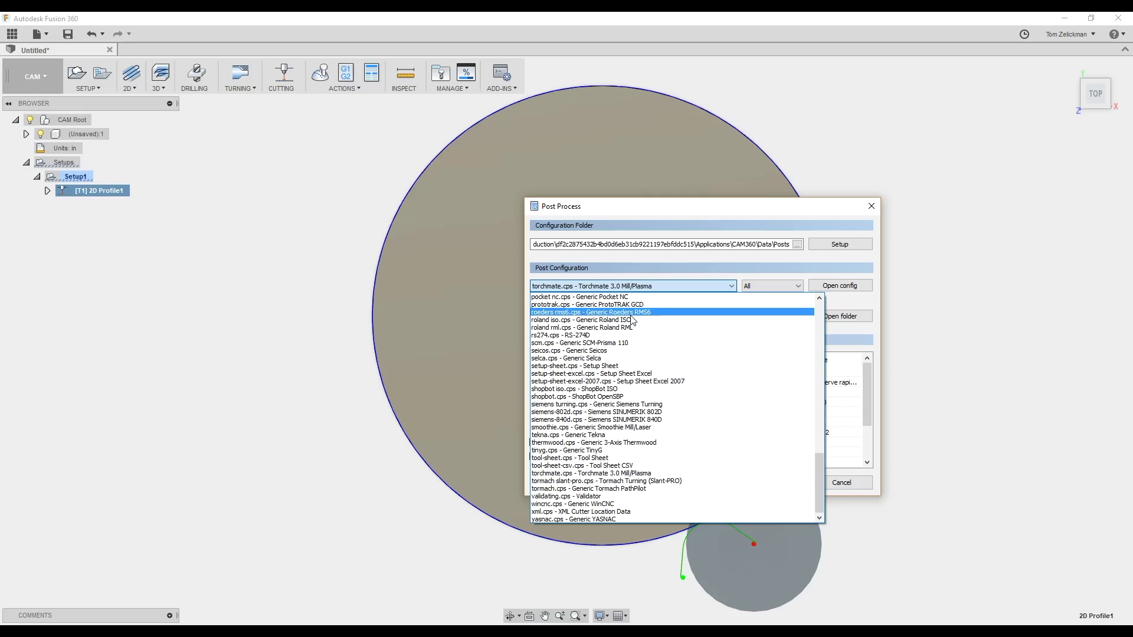
pyautogui.click(727, 262)
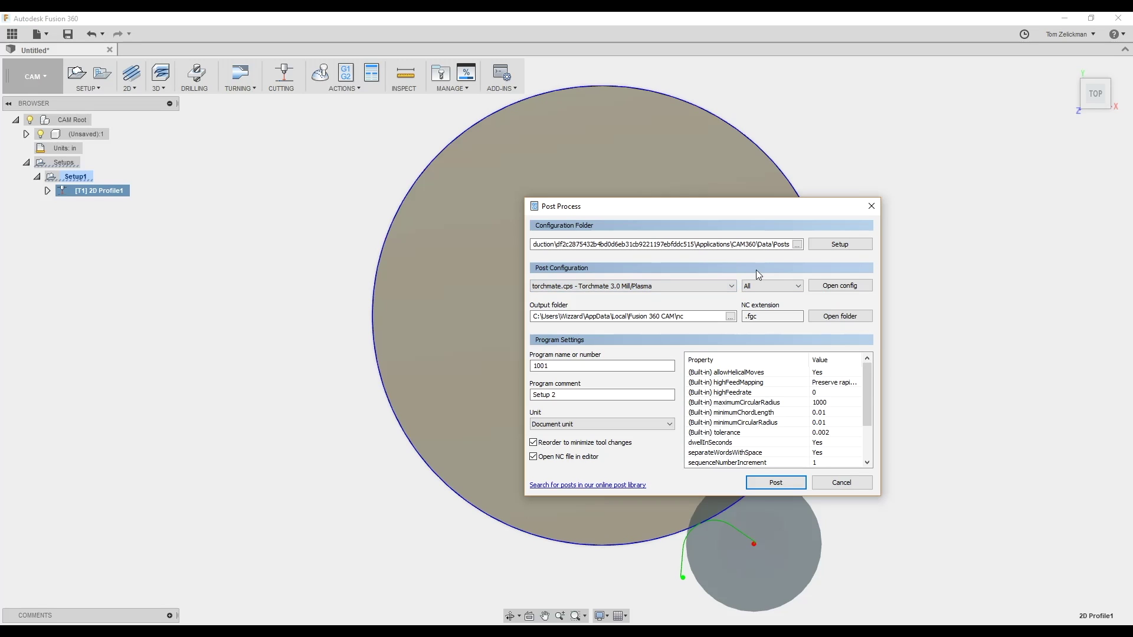
pyautogui.click(842, 245)
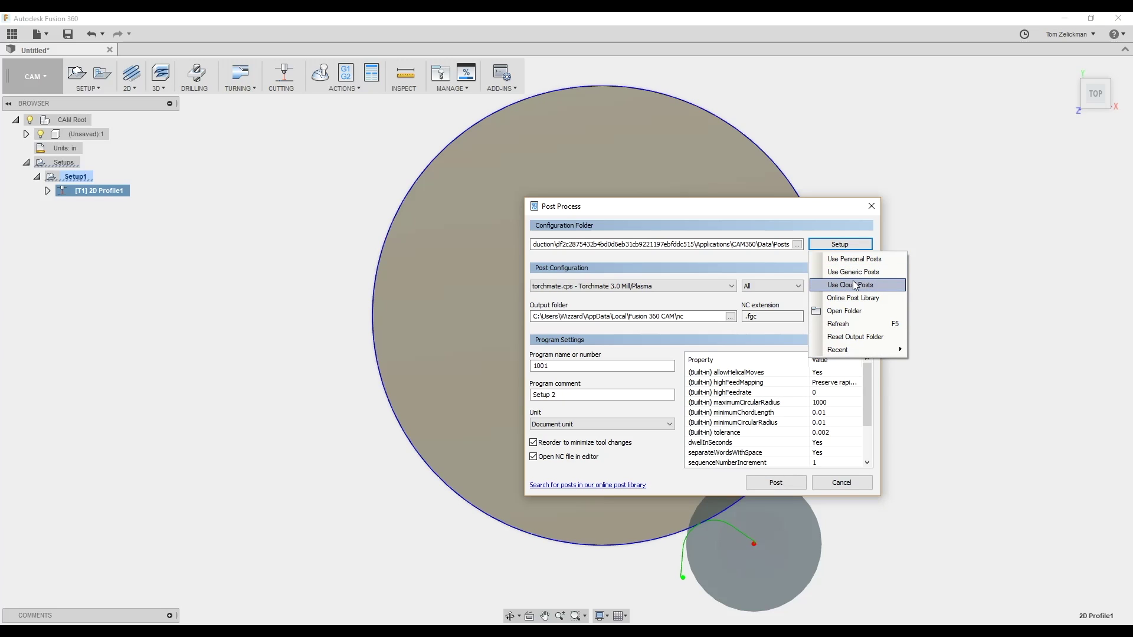
pyautogui.click(696, 257)
pyautogui.click(625, 287)
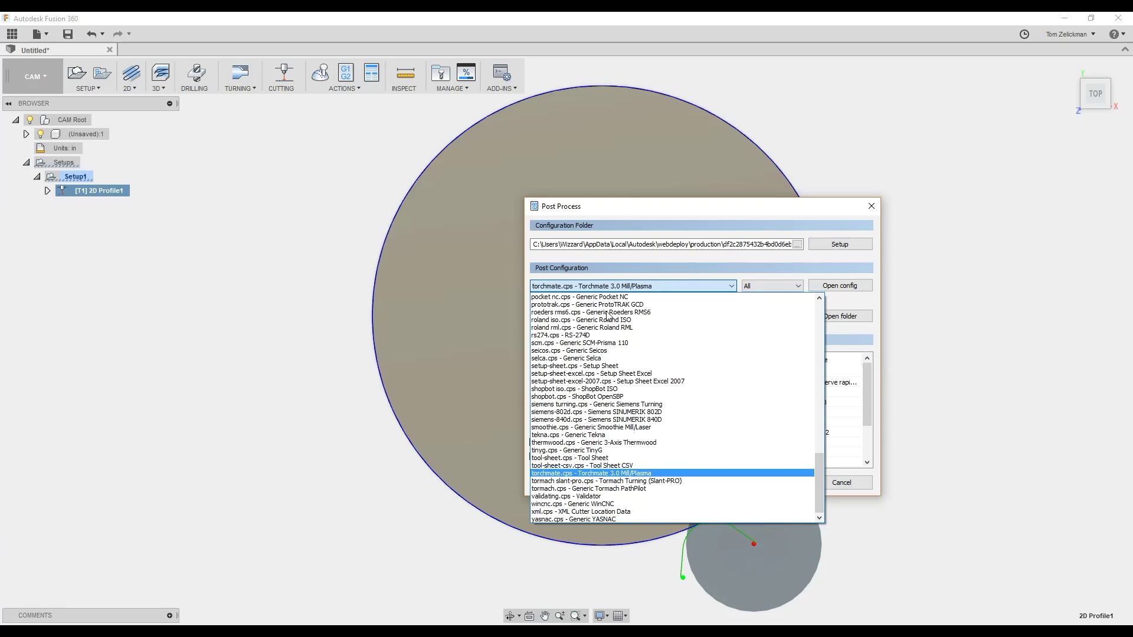
pyautogui.click(604, 474)
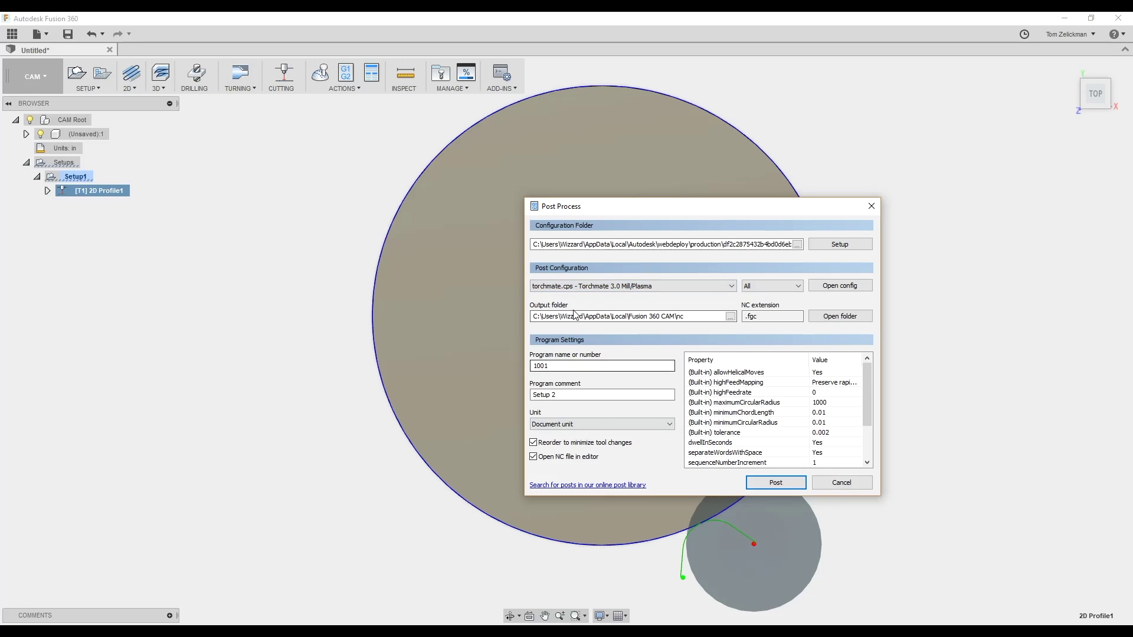
# Post the toolpath as PlasmaTest1.fgc in the GCode folder, replacing the existing file
pyautogui.click(763, 484)
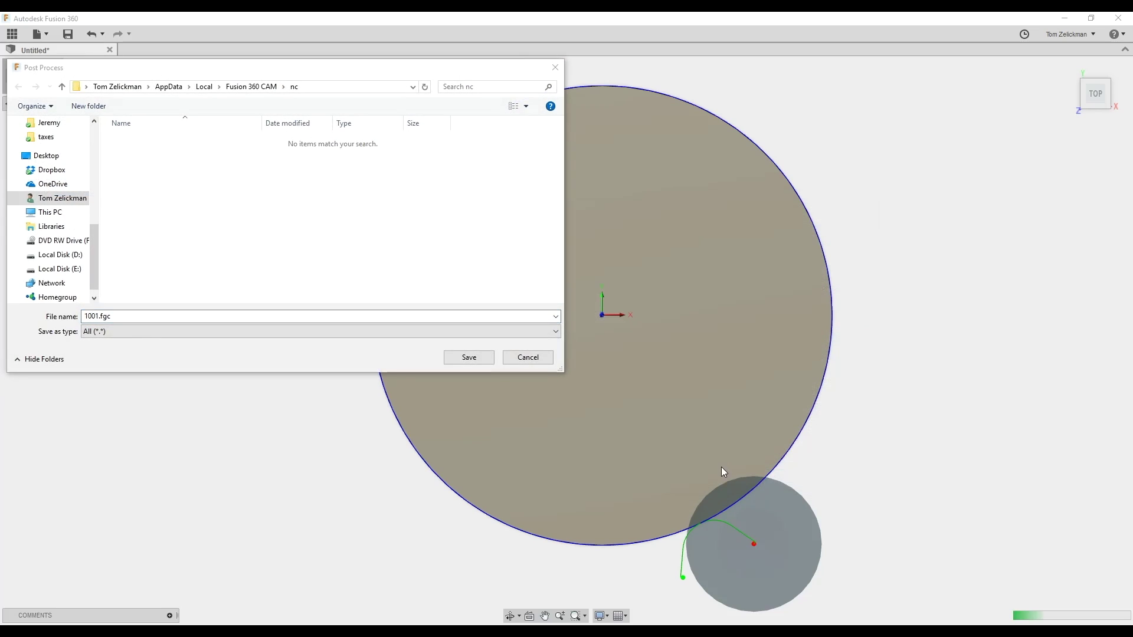
pyautogui.scroll(5, 103, 239)
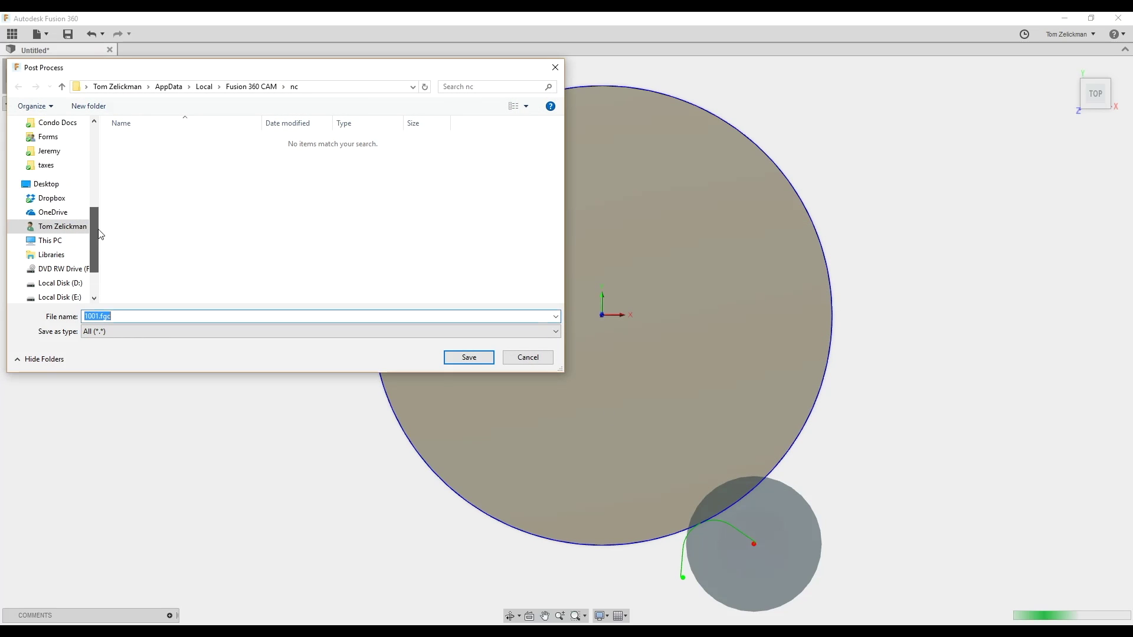
pyautogui.scroll(2, 99, 177)
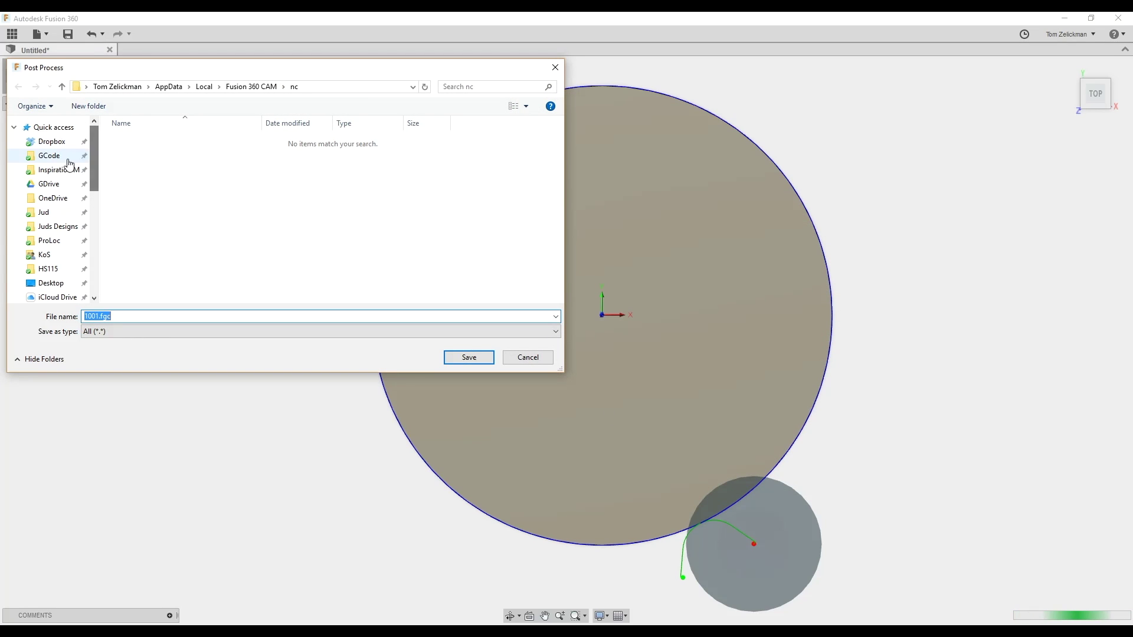
pyautogui.click(71, 156)
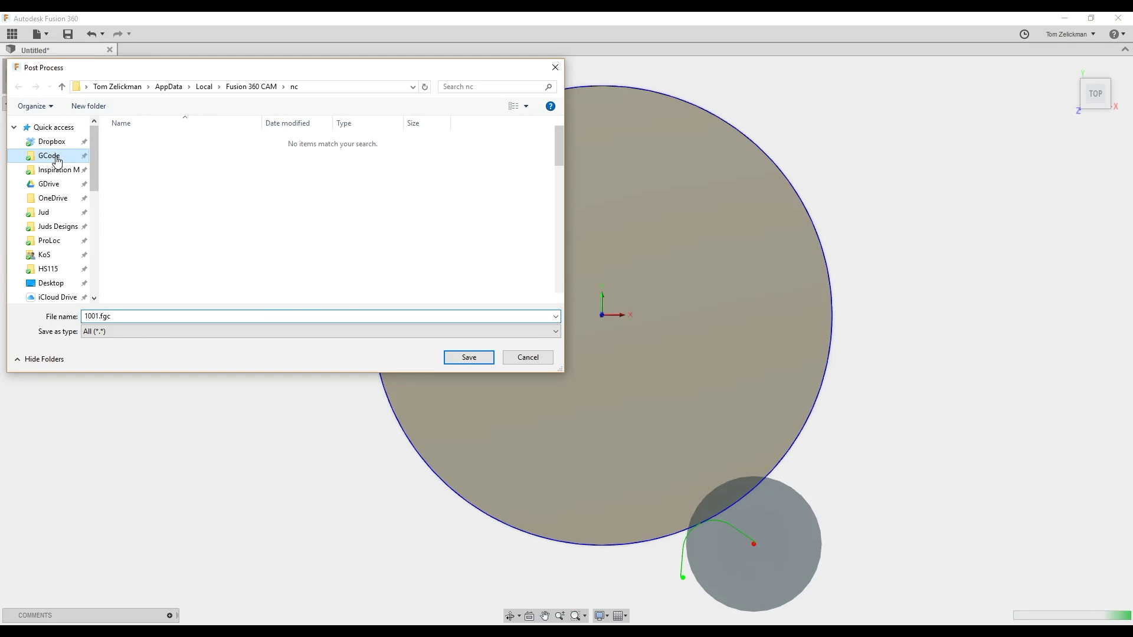
pyautogui.tripleClick(98, 317)
pyautogui.doubleClick(94, 317)
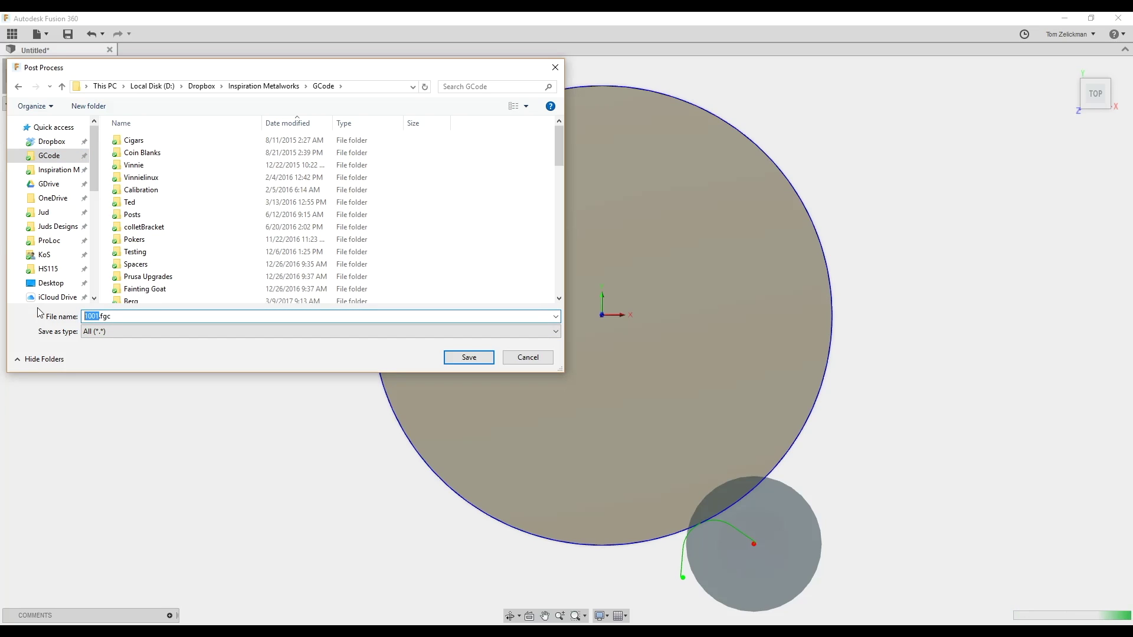
pyautogui.write('PlasmaTest1')
pyautogui.press('Return')
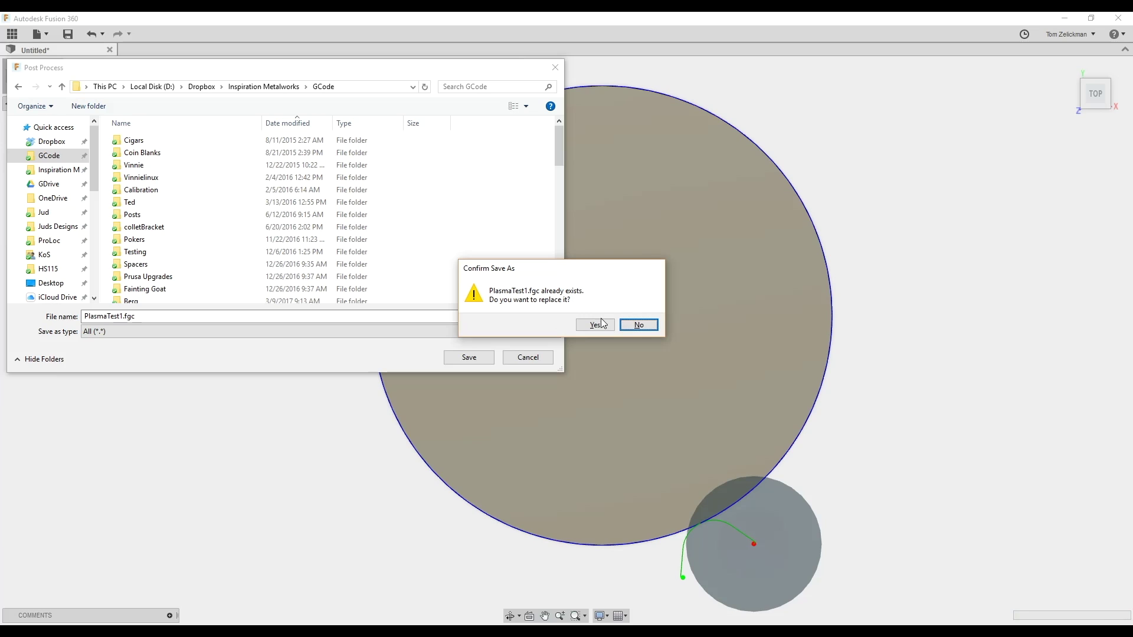
pyautogui.click(595, 325)
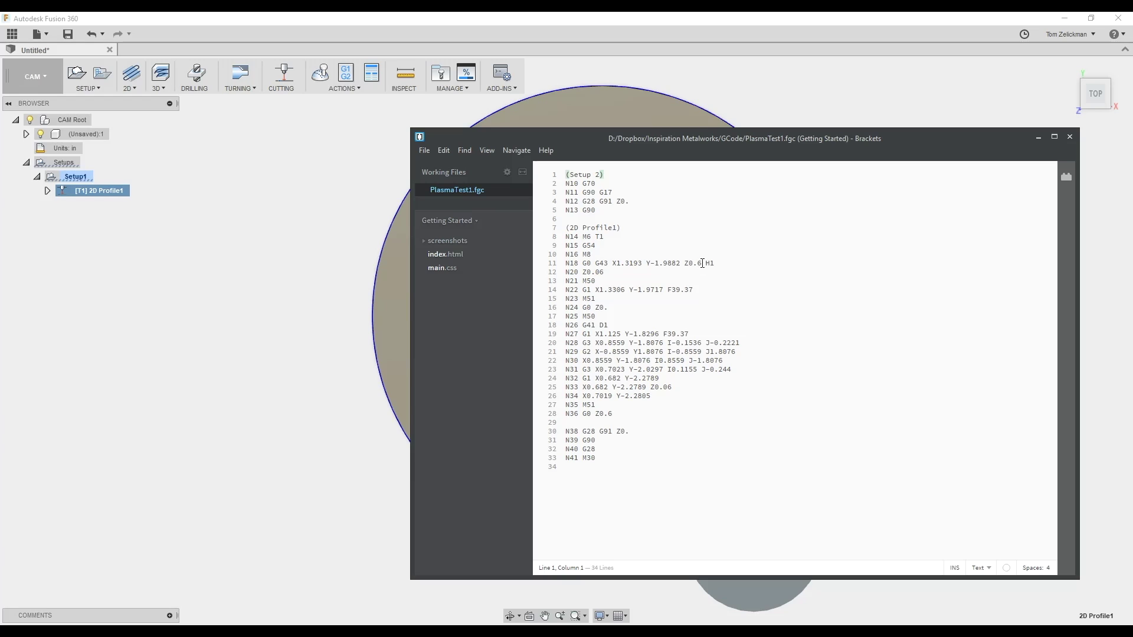
# Examine the Z height on line N18 of the posted PlasmaTest1.fgc code
pyautogui.click(702, 263)
pyautogui.moveTo(702, 263); pyautogui.dragTo(685, 263)
pyautogui.click(684, 273)
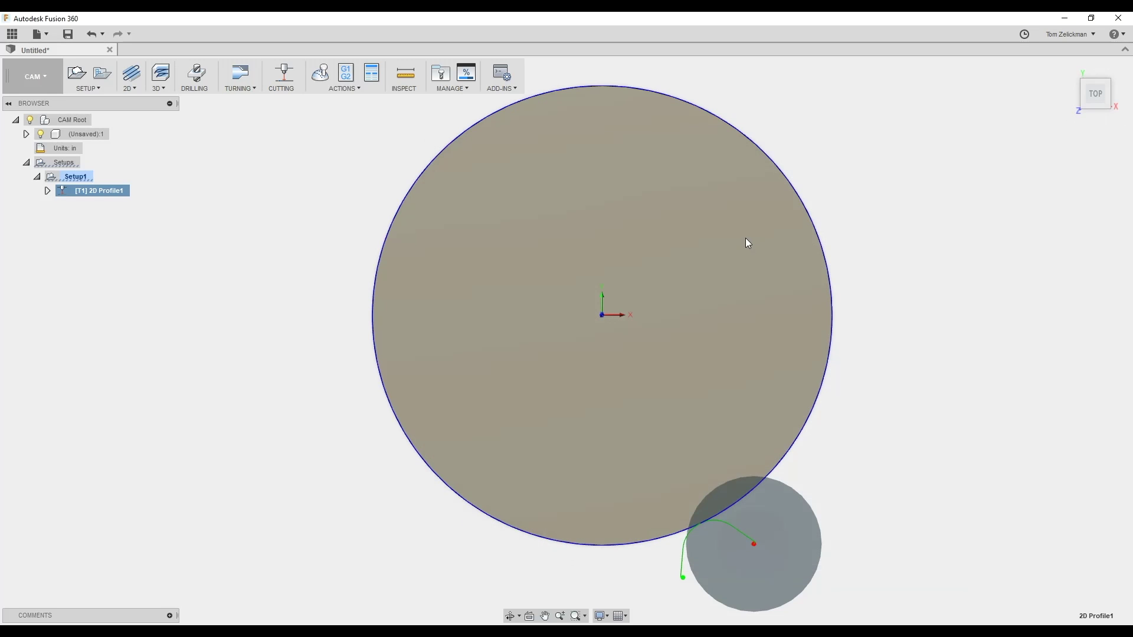
# Switch to DesignEdge and start a new drawing
pyautogui.click(933, 199)
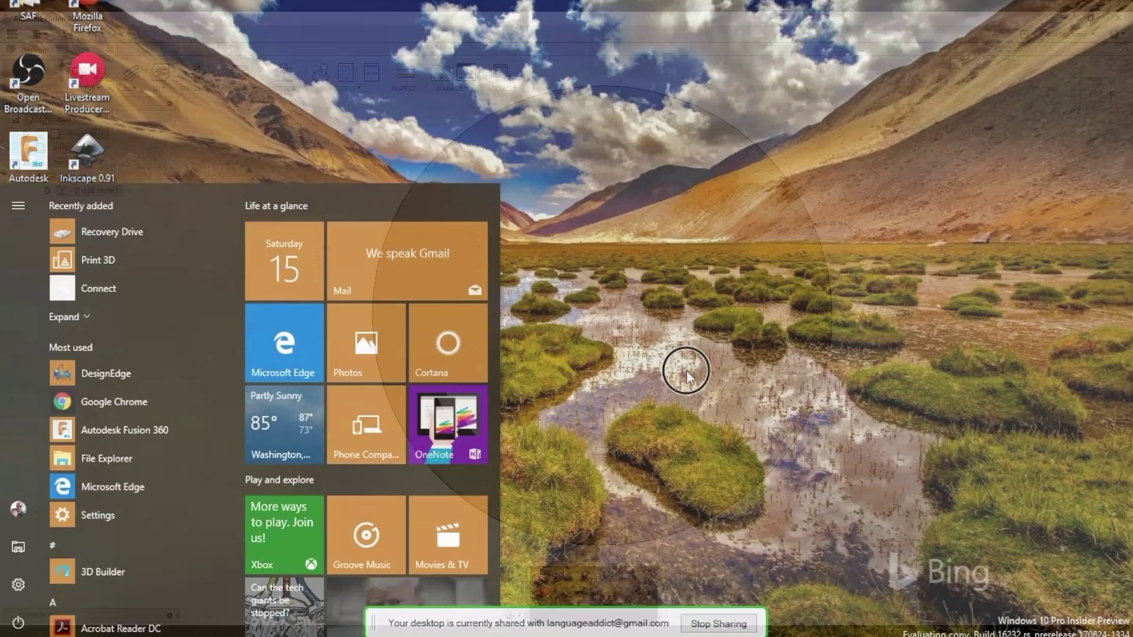
pyautogui.click(686, 370)
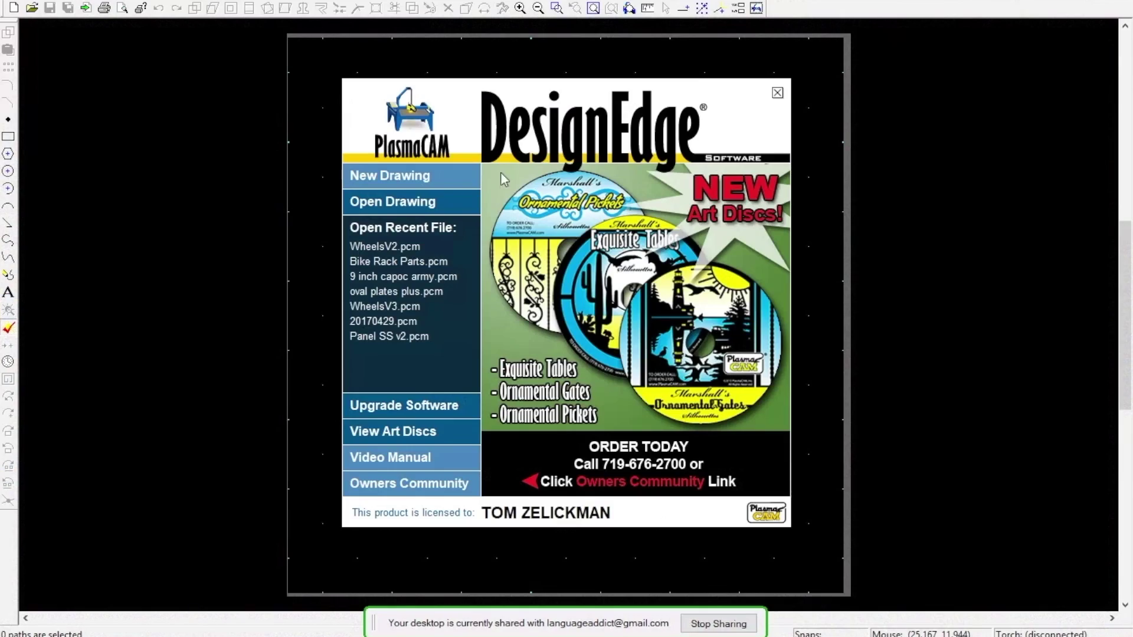
pyautogui.click(413, 175)
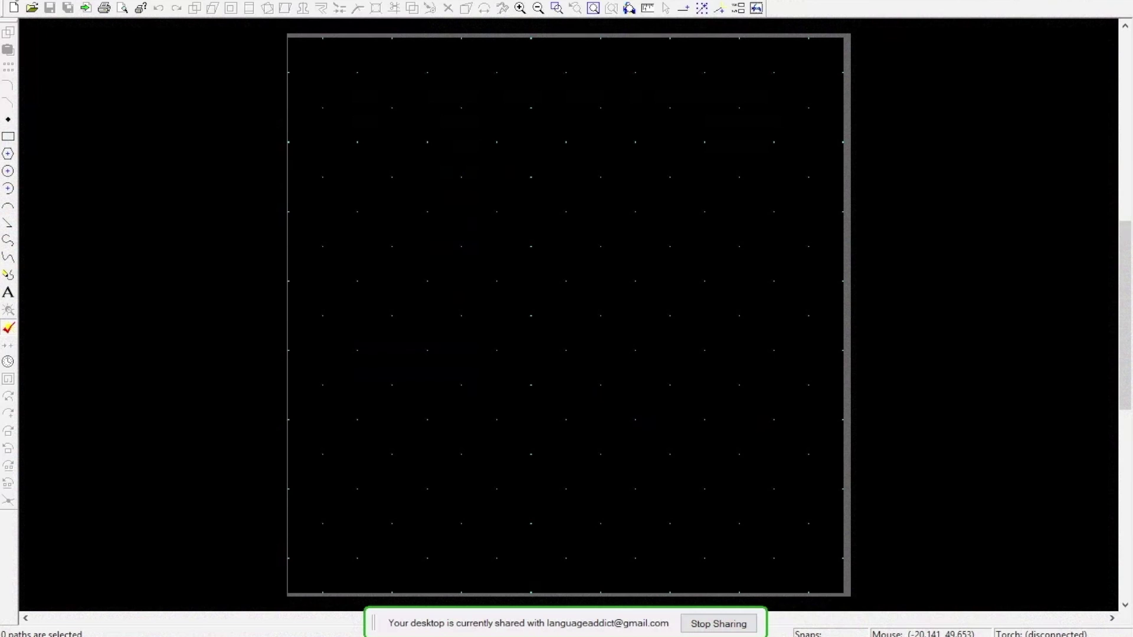
# Import the G-code file PlasmaTest1.fgc from the GCode folder into the drawing
pyautogui.click(12, 3)
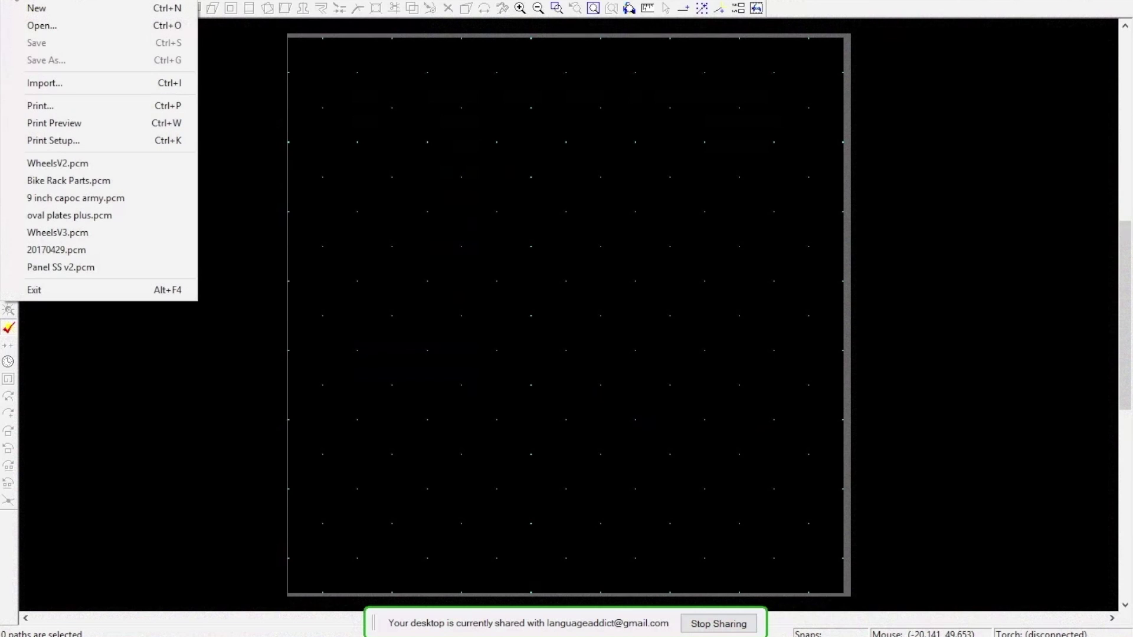
pyautogui.click(61, 82)
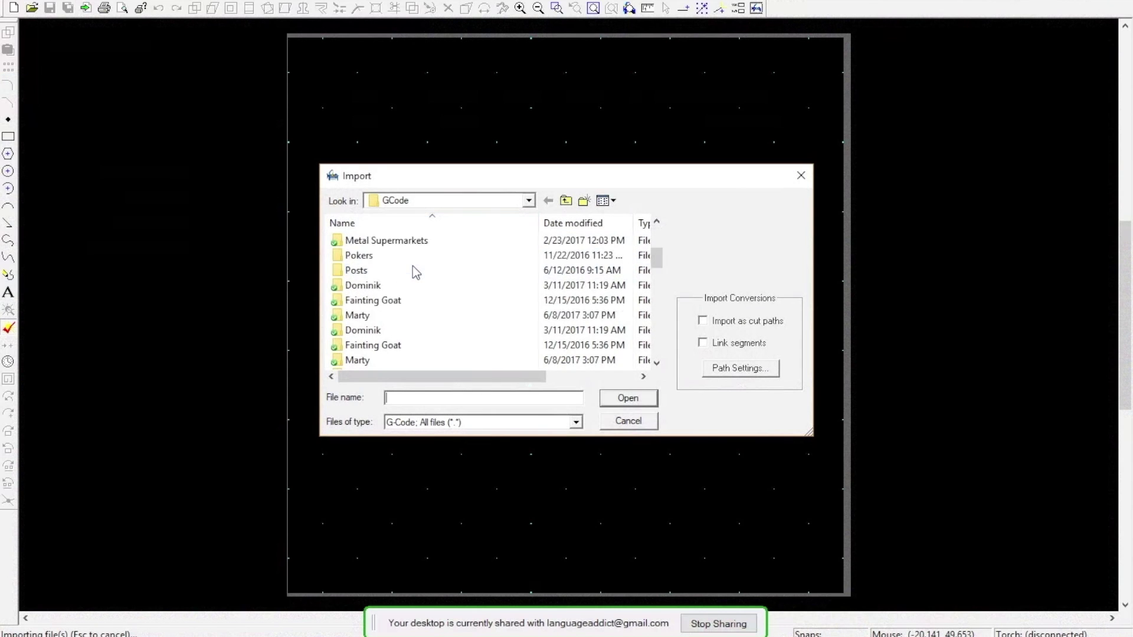
pyautogui.scroll(-10, 412, 268)
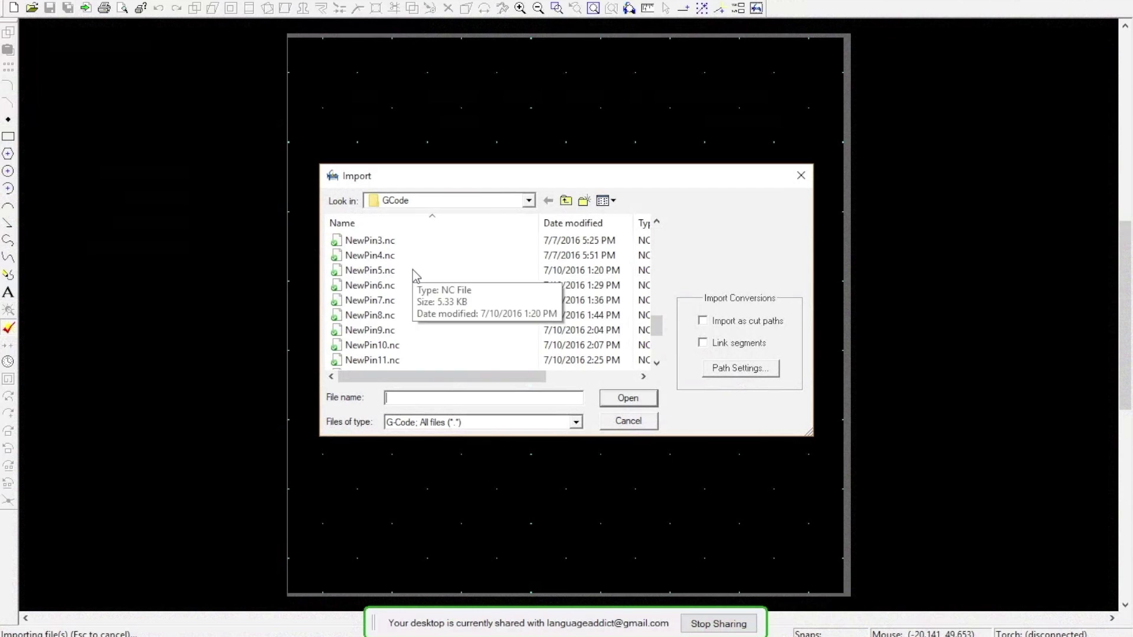
pyautogui.scroll(-1, 413, 270)
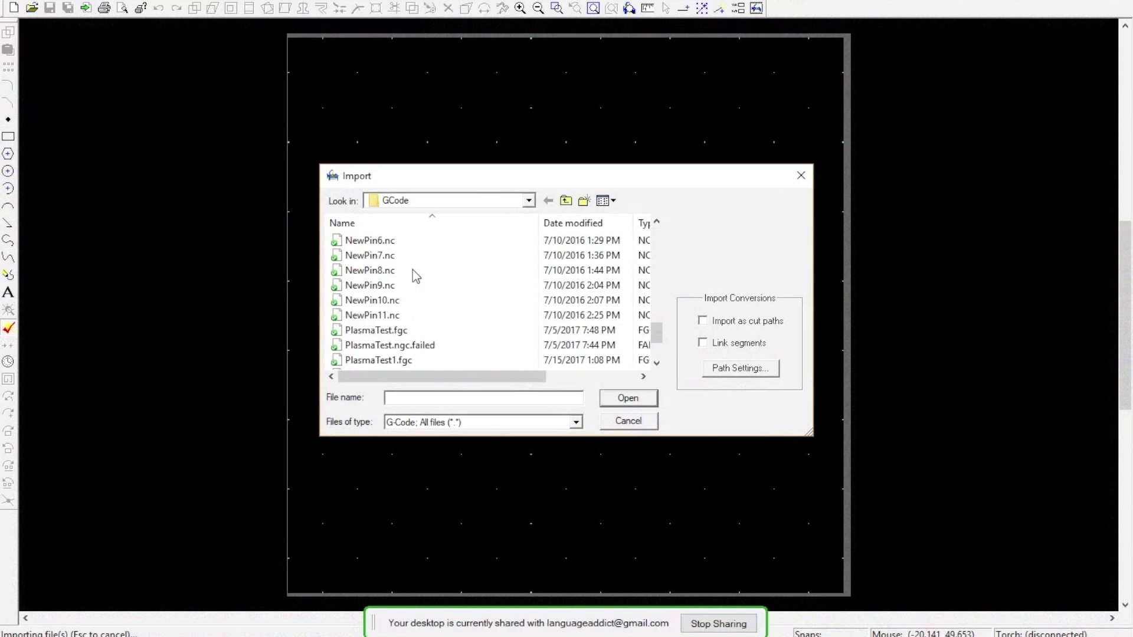
pyautogui.click(396, 359)
pyautogui.click(627, 398)
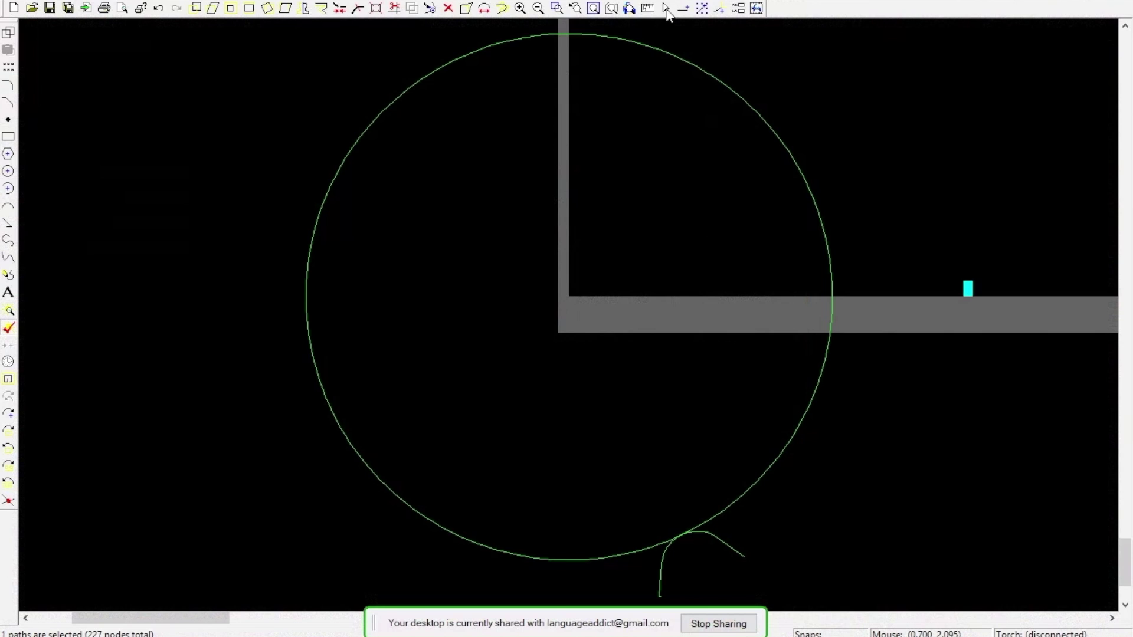
# Move the imported disc path from the table's origin corner to a spot inside the cutting area
pyautogui.click(598, 14)
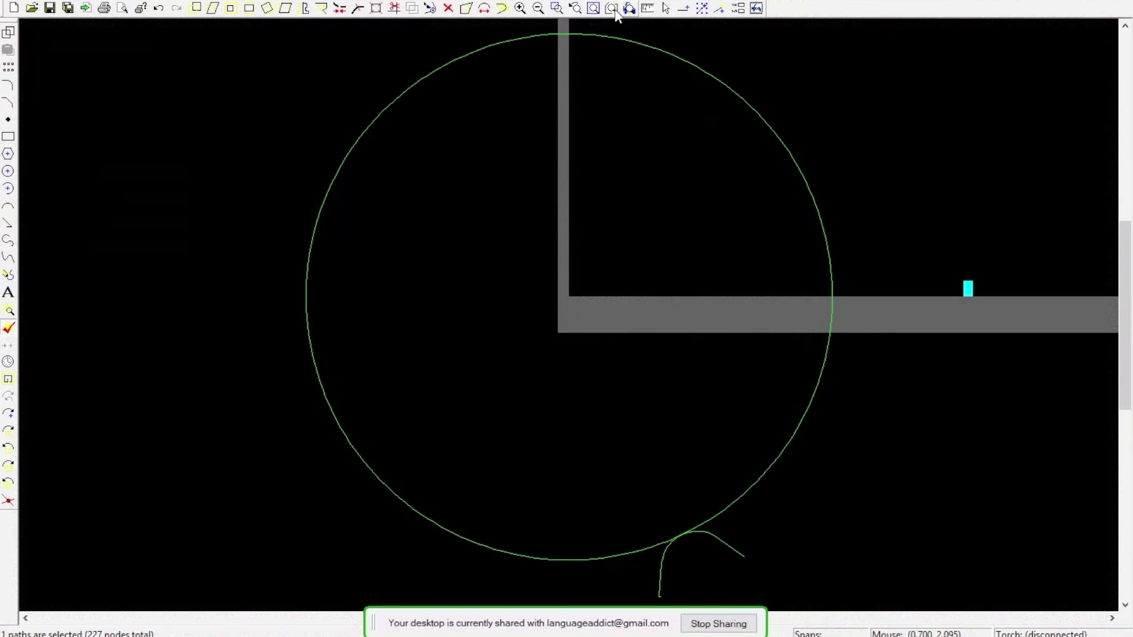
pyautogui.click(613, 13)
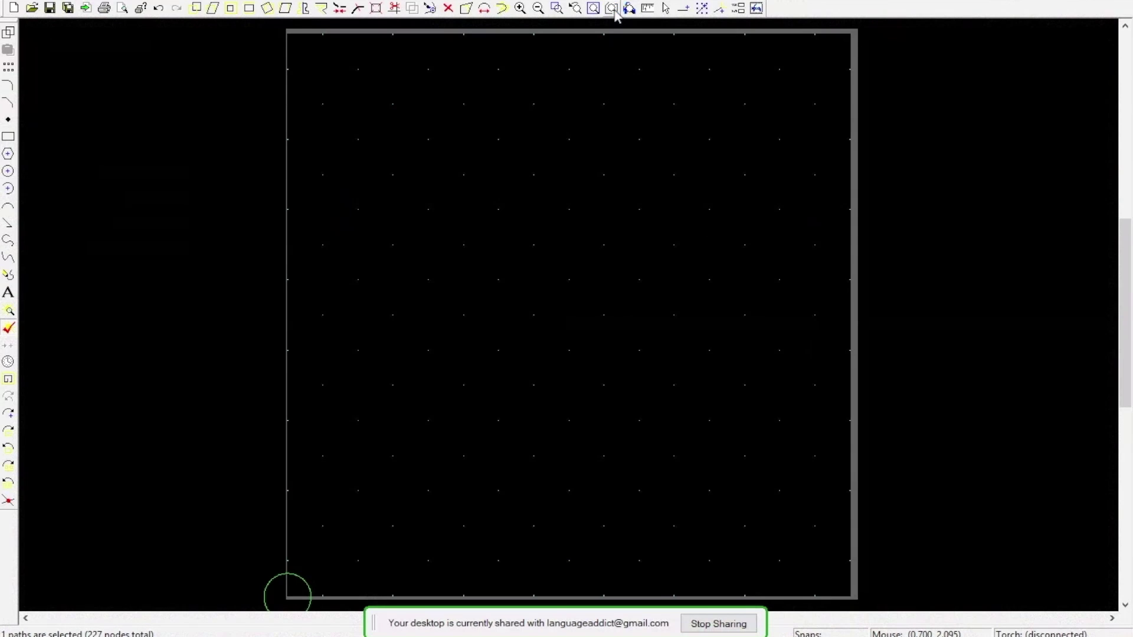
pyautogui.click(286, 597)
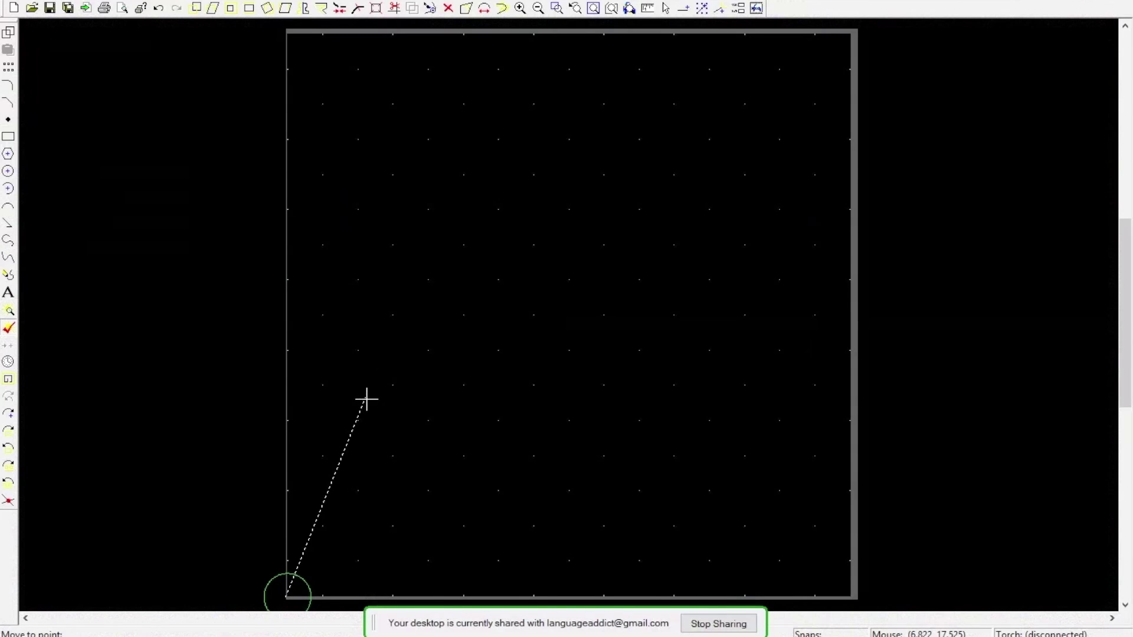
pyautogui.click(377, 420)
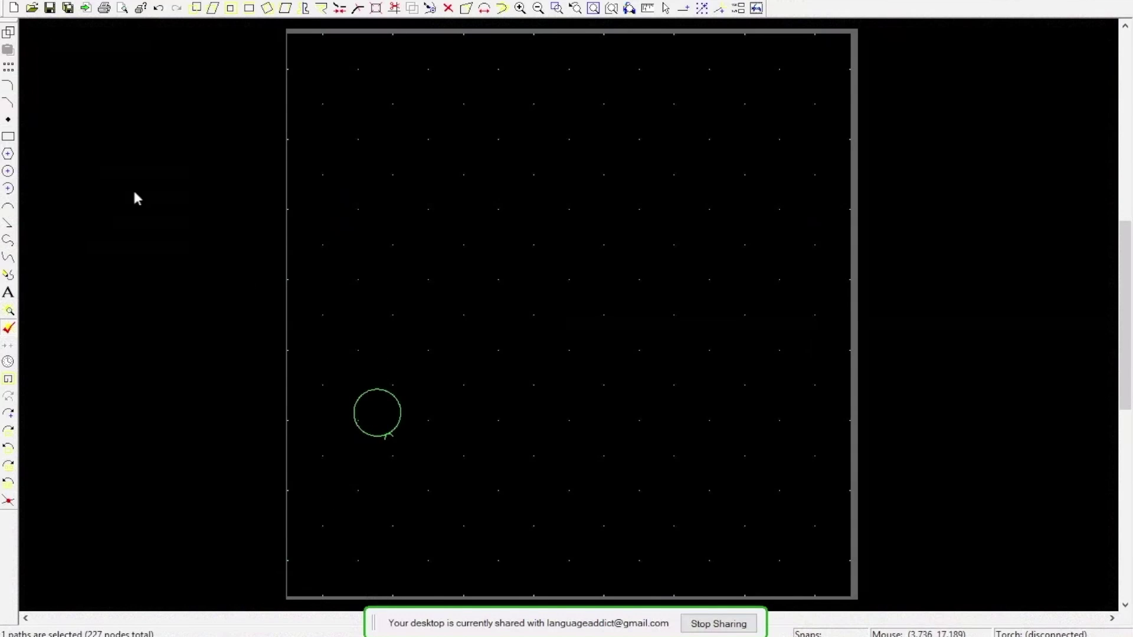
# Draw a circle of diameter 4 just beside the imported disc path, on the side away from the table edge
pyautogui.click(9, 172)
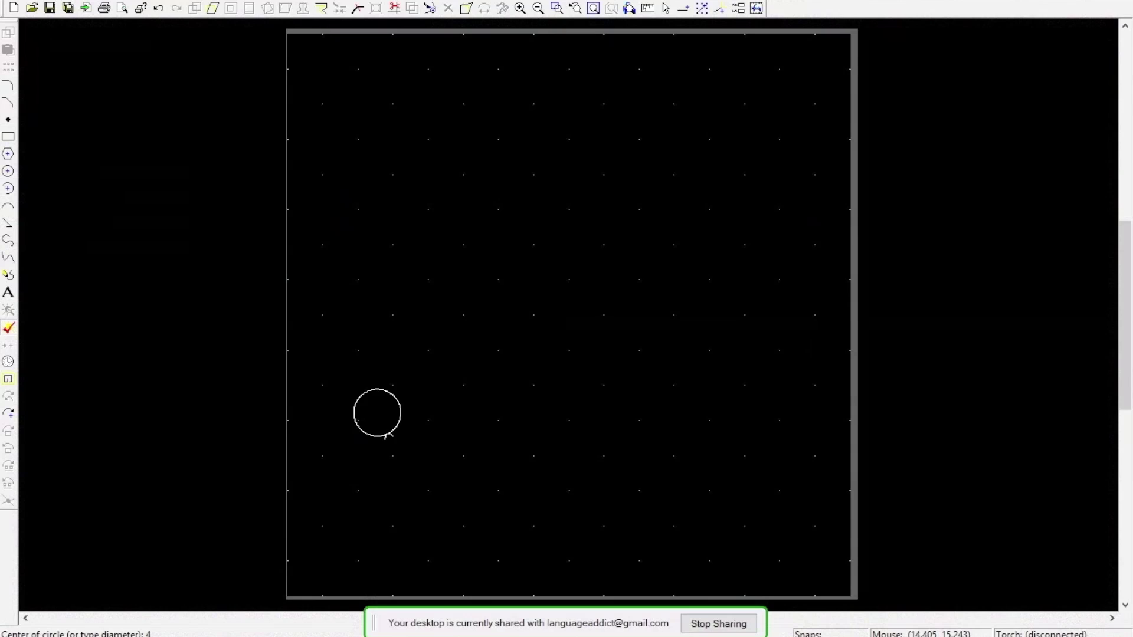
pyautogui.click(436, 412)
pyautogui.click(509, 394)
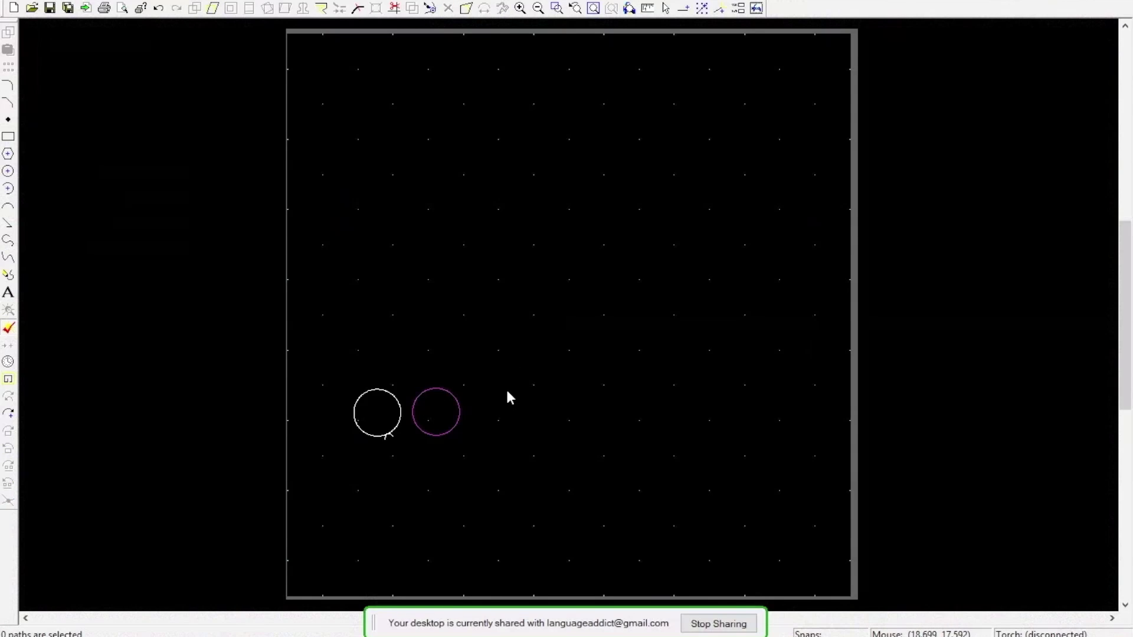
# Convert the drawn circle and the imported disc path to cut paths, picking lead-in points near their lower edges
pyautogui.click(387, 433)
pyautogui.click(430, 436)
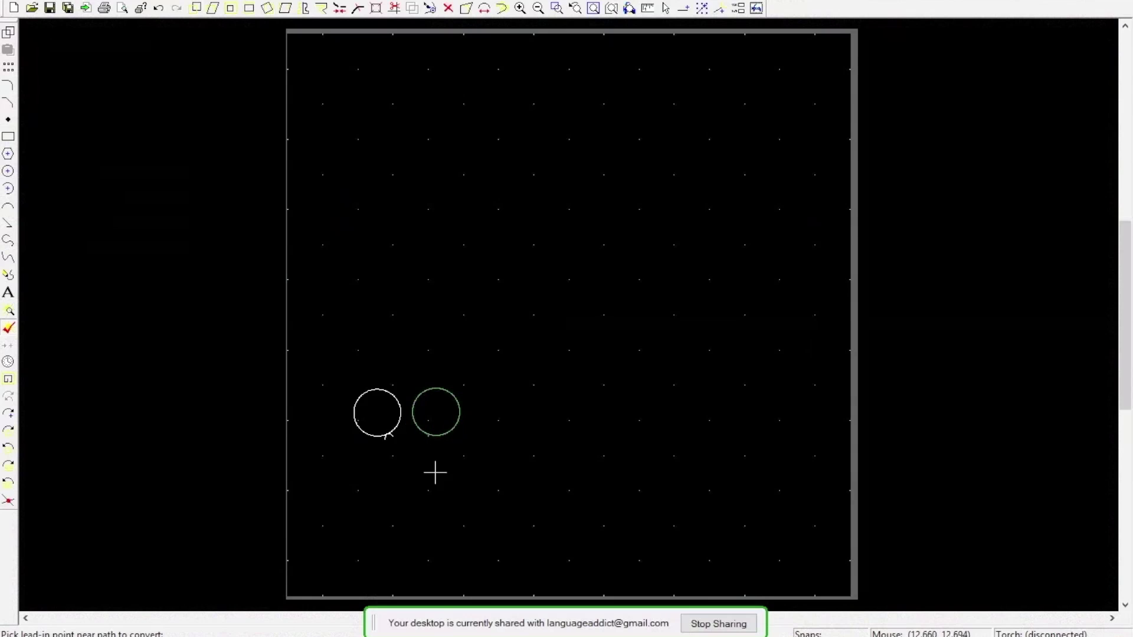
pyautogui.click(392, 437)
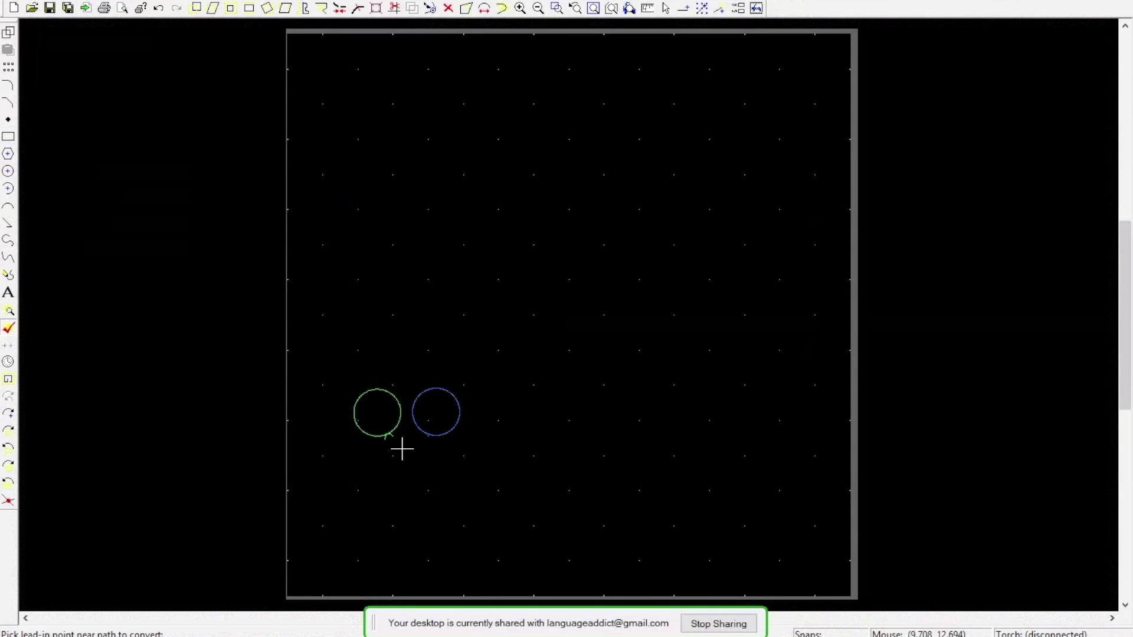
pyautogui.press('Escape')
# Compare the imported disc path and the drawn circle's cut path with their lead-ins at close range
pyautogui.moveTo(341, 377); pyautogui.dragTo(501, 452)
pyautogui.click(611, 9)
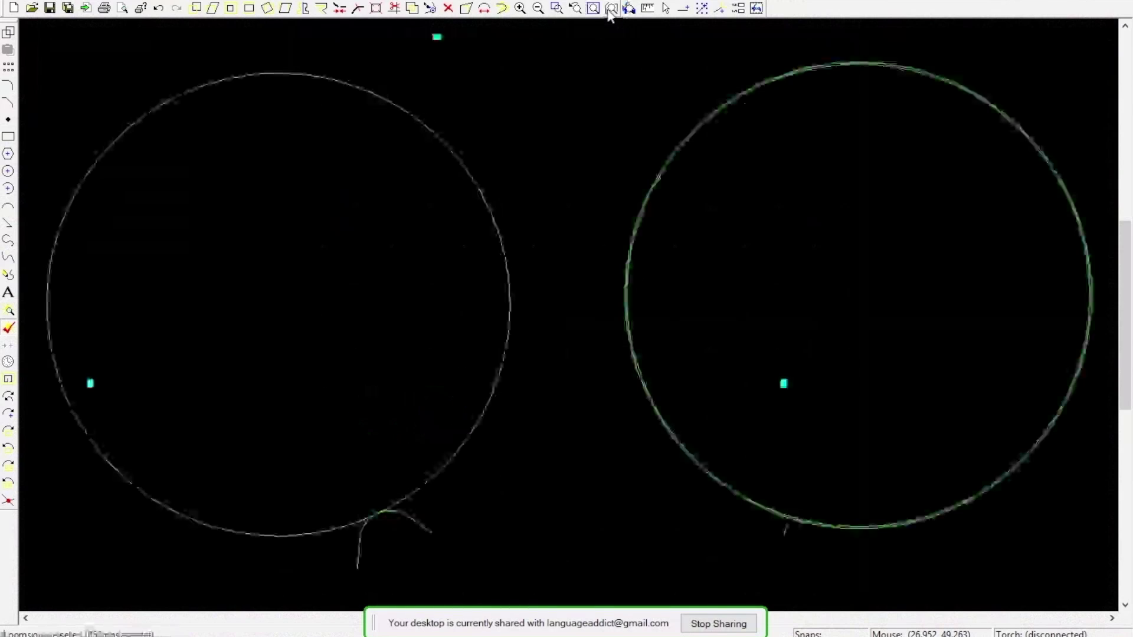
pyautogui.click(602, 496)
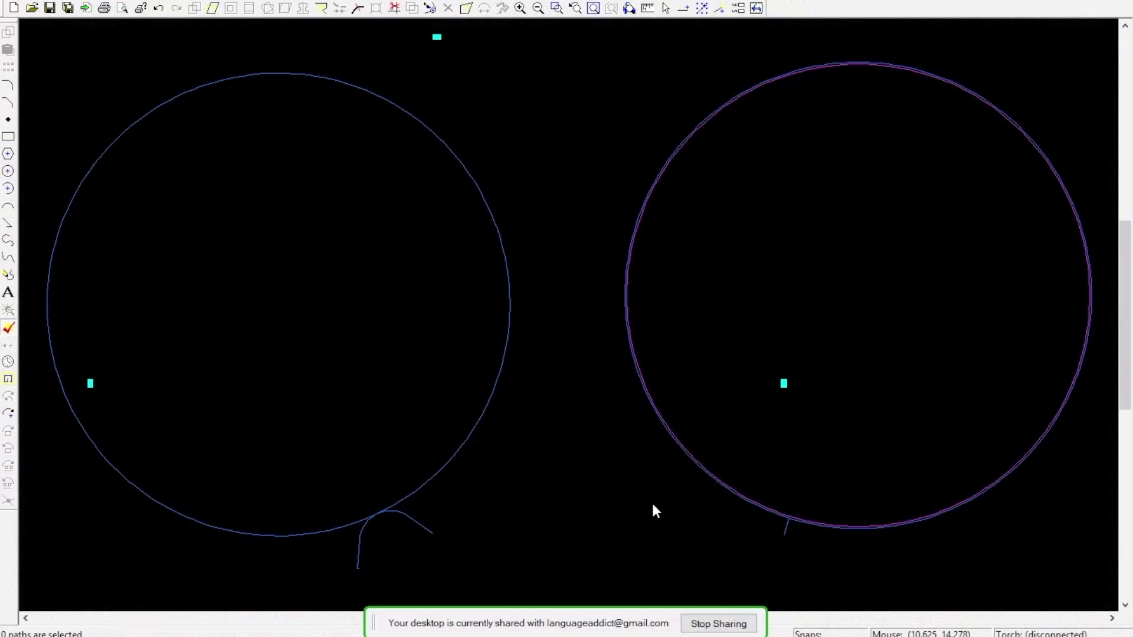